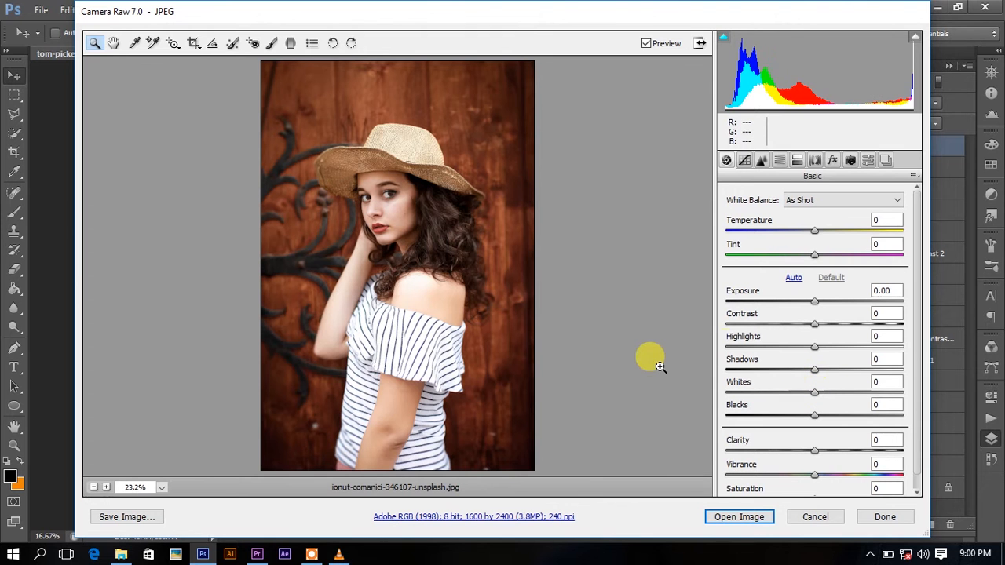
Set the basic adjustments to Exposure -0.60, Highlights +23, Shadows -24, Whites +11 and Blacks -8
{"action": "left_click", "coordinate": [656, 363]}
{"action": "left_click", "coordinate": [596, 329]}
{"action": "left_click", "coordinate": [573, 316]}
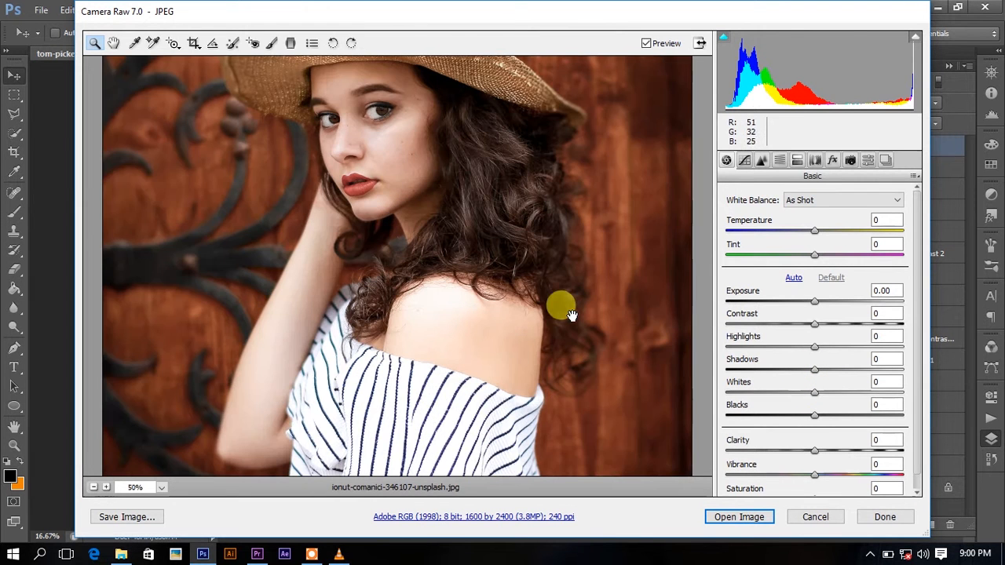
{"action": "left_click_drag", "start_coordinate": [813, 301], "coordinate": [800, 301]}
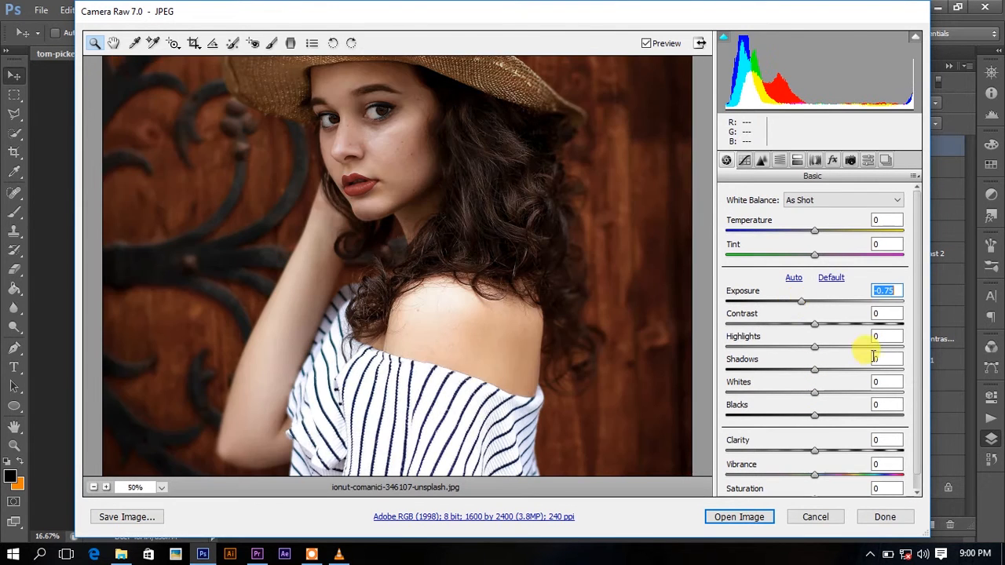
{"action": "left_click_drag", "start_coordinate": [848, 346], "coordinate": [836, 355]}
{"action": "left_click_drag", "start_coordinate": [801, 302], "coordinate": [803, 302]}
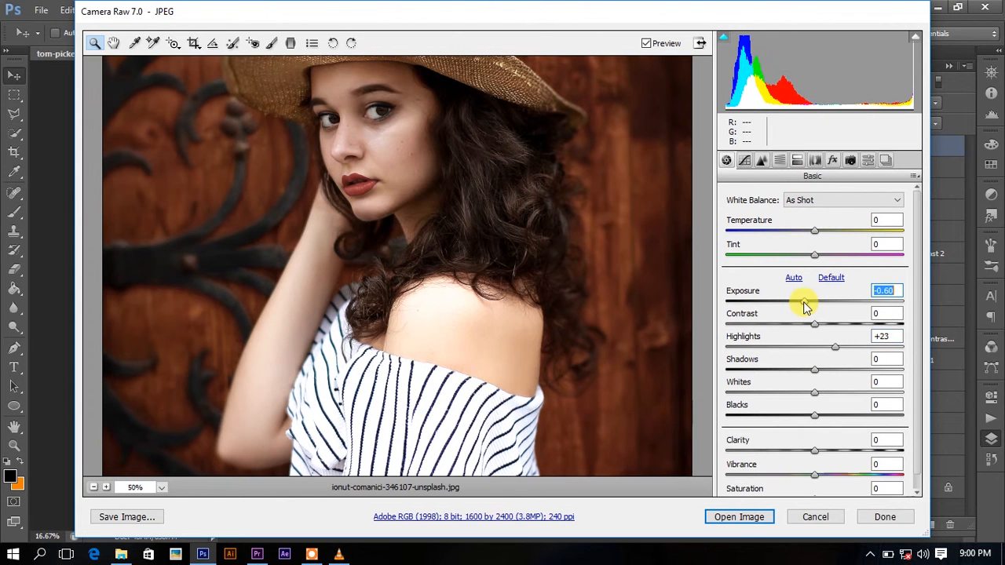
{"action": "left_click_drag", "start_coordinate": [813, 374], "coordinate": [808, 415]}
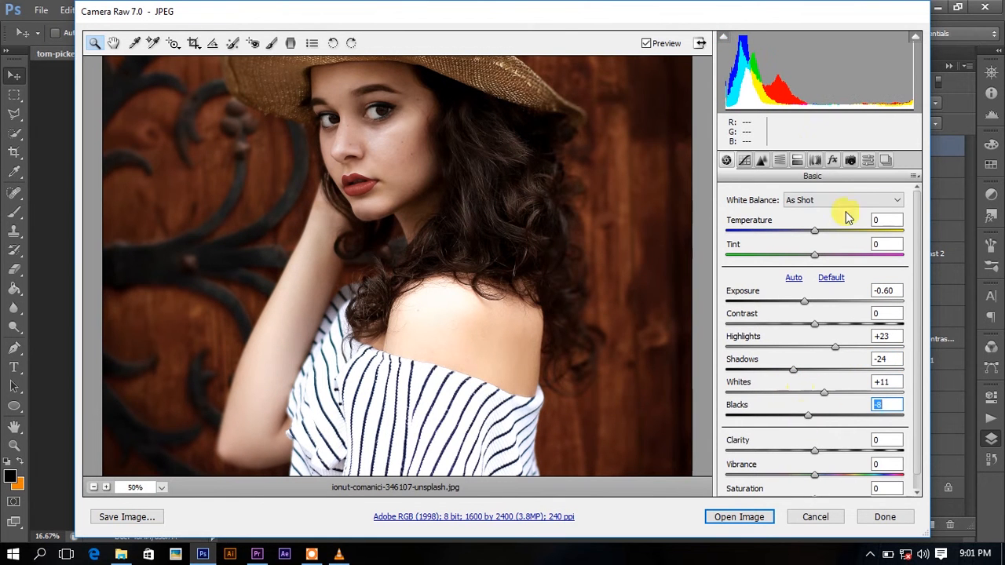
{"action": "scroll", "coordinate": [818, 368], "scroll_direction": "down", "scroll_amount": 1}
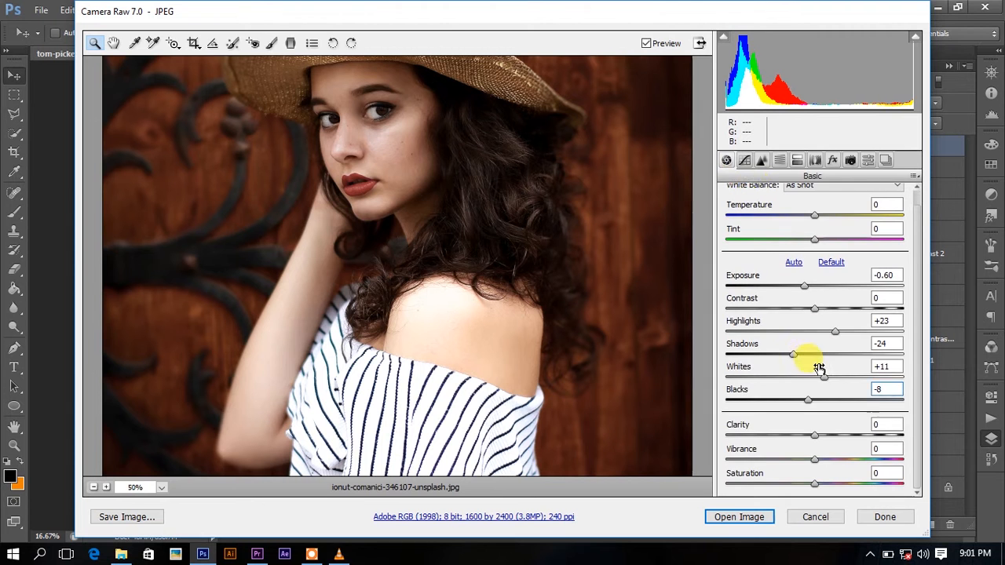
Shape the parametric tone curve with Highlights +30, Lights +4, Darks -5 and Shadows +16
{"action": "left_click", "coordinate": [744, 160]}
{"action": "left_click_drag", "start_coordinate": [816, 426], "coordinate": [828, 482]}
{"action": "scroll", "coordinate": [812, 476], "scroll_direction": "down", "scroll_amount": 1}
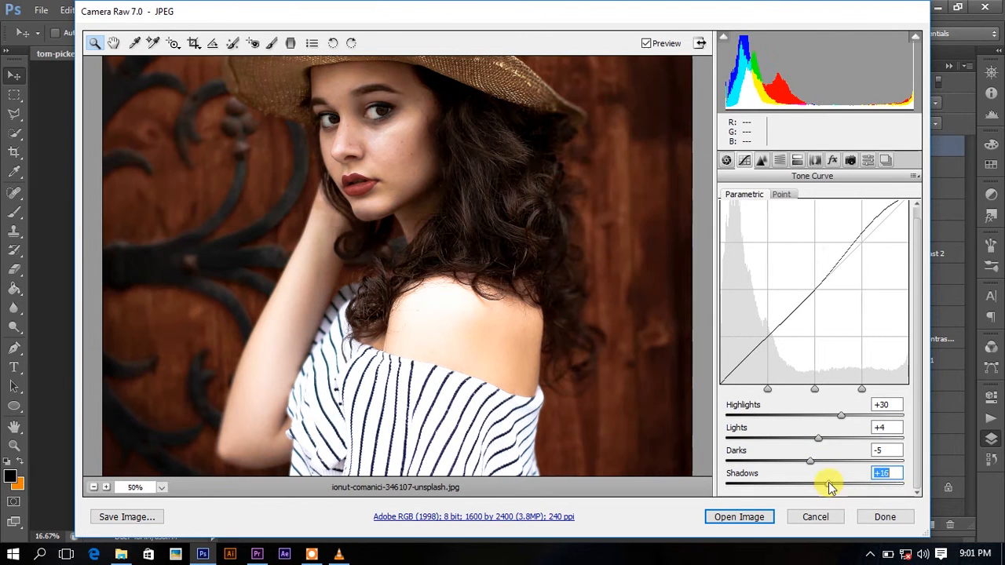
Try smoothing the portrait's skin with a luminance noise reduction of 98
{"action": "left_click", "coordinate": [761, 160]}
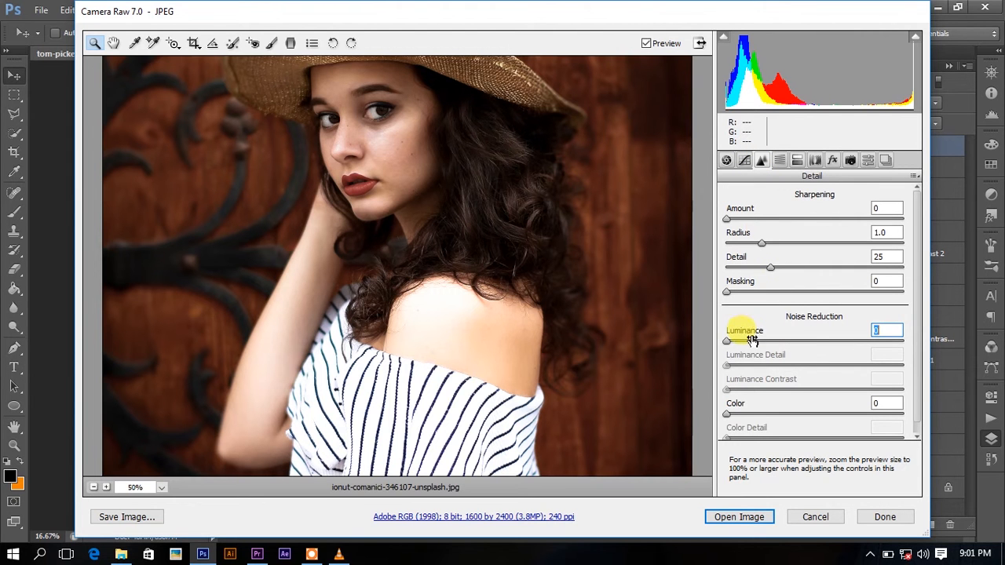
{"action": "left_click_drag", "start_coordinate": [762, 345], "coordinate": [830, 353]}
{"action": "left_click_drag", "start_coordinate": [758, 343], "coordinate": [700, 333]}
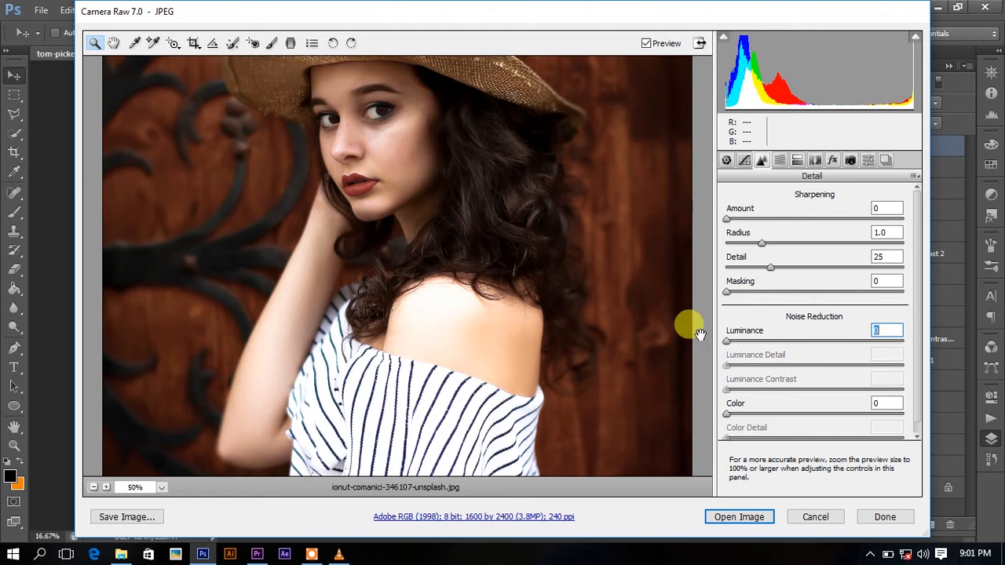
{"action": "key", "text": "ctrl+plus"}
{"action": "key", "text": "ctrl+plus"}
{"action": "left_click_drag", "start_coordinate": [405, 112], "coordinate": [401, 251]}
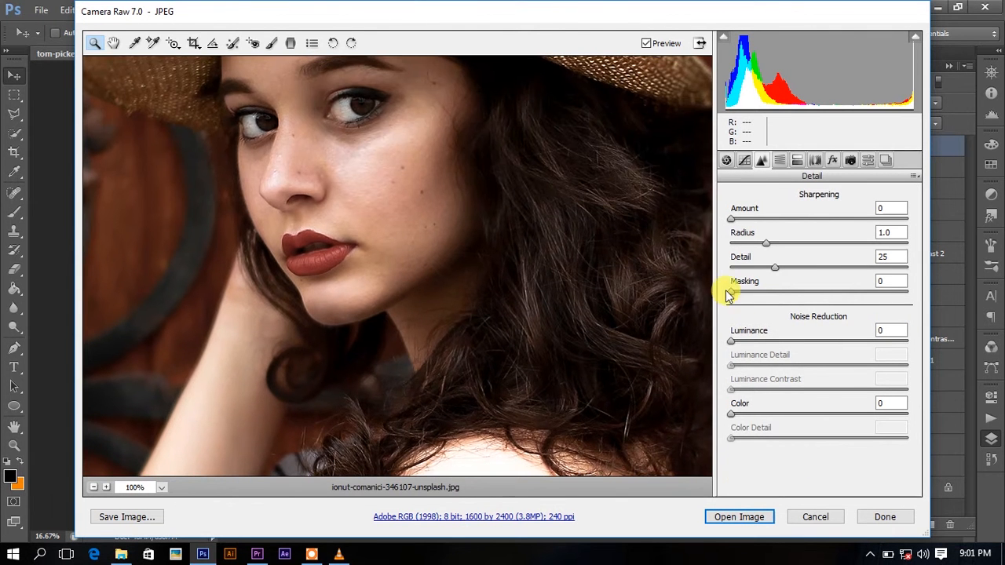
{"action": "left_click", "coordinate": [774, 343]}
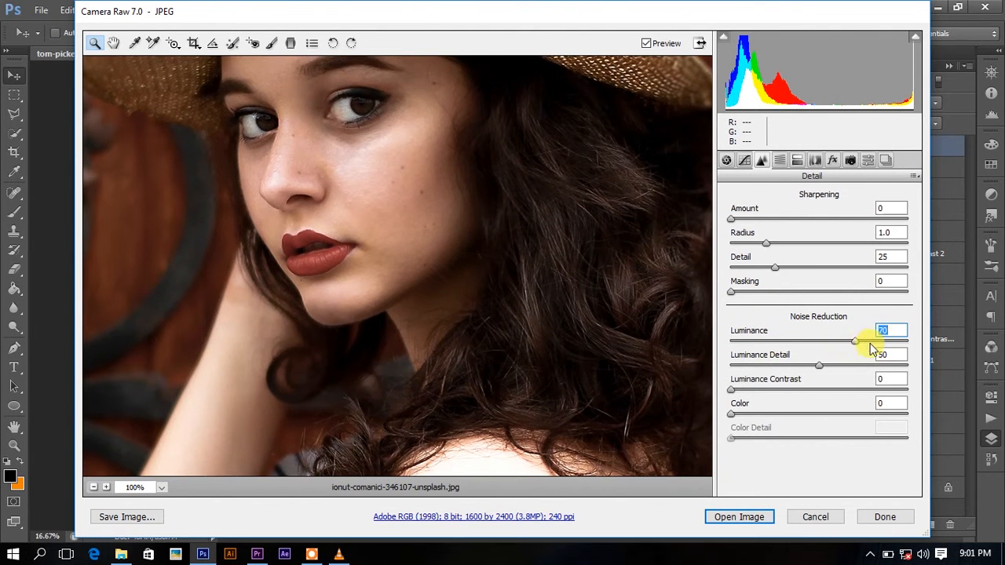
{"action": "left_click_drag", "start_coordinate": [868, 345], "coordinate": [903, 344]}
Compare the smoothing at different magnifications and lower the luminance noise reduction to 24
{"action": "key", "text": "ctrl+minus"}
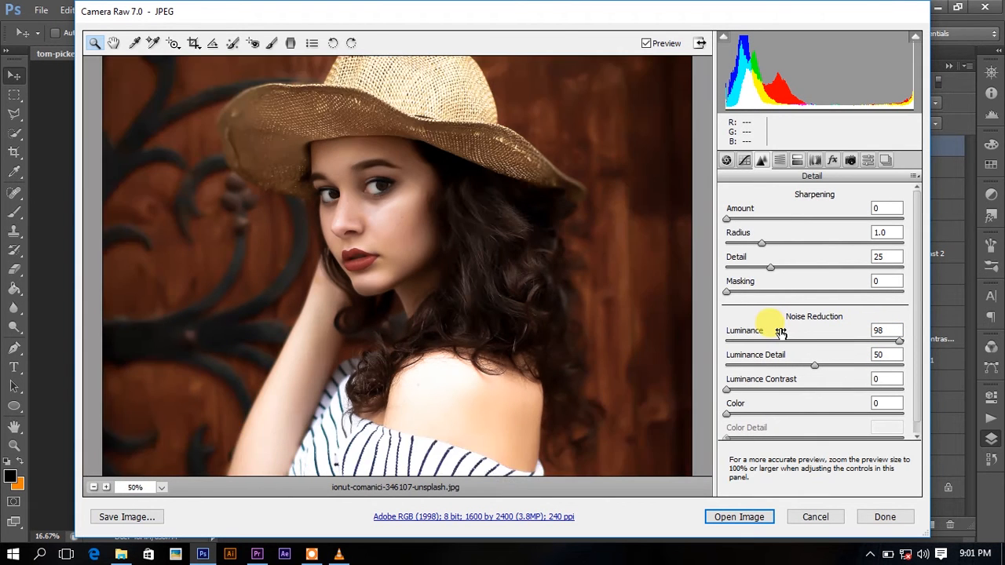
{"action": "key", "text": "ctrl+minus"}
{"action": "key", "text": "ctrl+plus"}
{"action": "key", "text": "ctrl+plus"}
{"action": "key", "text": "ctrl+plus"}
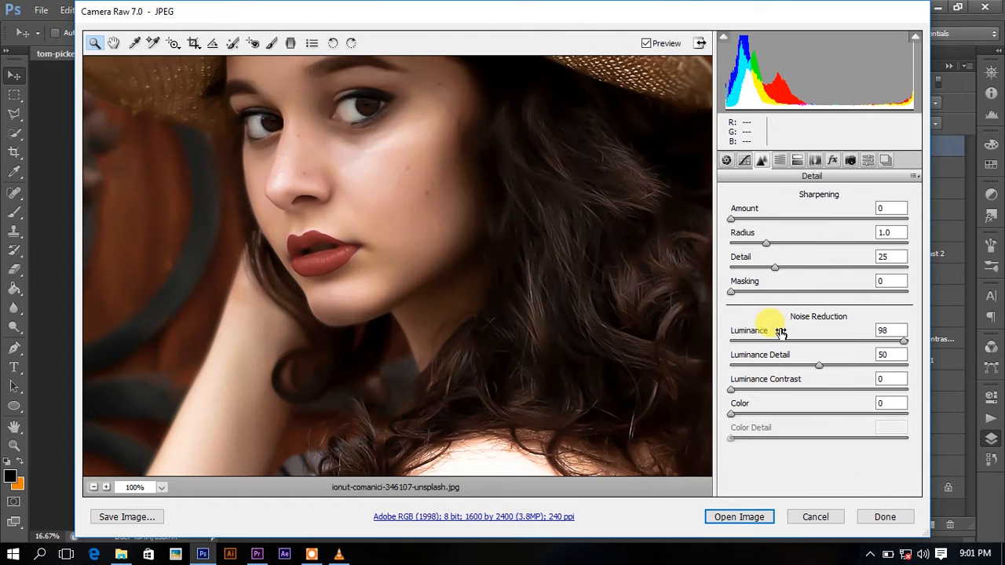
{"action": "left_click", "coordinate": [773, 341]}
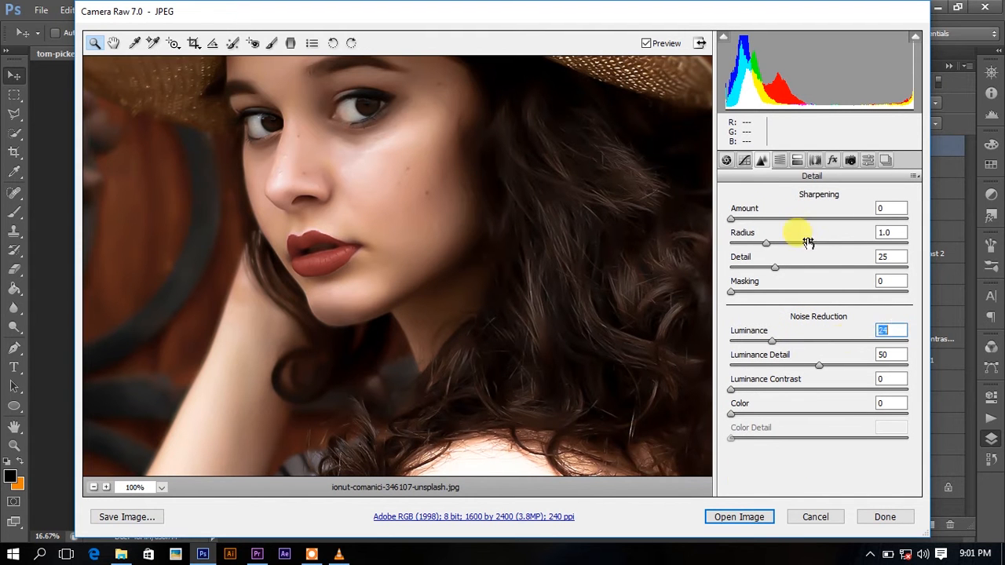
Set the sharpening amount to 31 and radius to 0.5, and the luminance noise reduction to 58
{"action": "left_click_drag", "start_coordinate": [766, 243], "coordinate": [766, 219]}
{"action": "key", "text": "ctrl+z"}
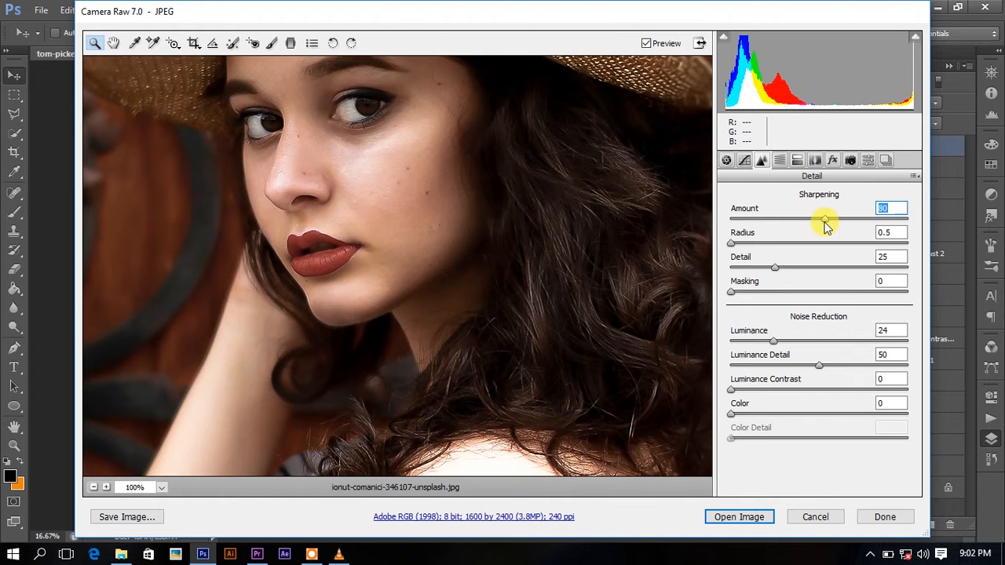
{"action": "left_click_drag", "start_coordinate": [825, 226], "coordinate": [934, 227]}
{"action": "key", "text": "ctrl+minus"}
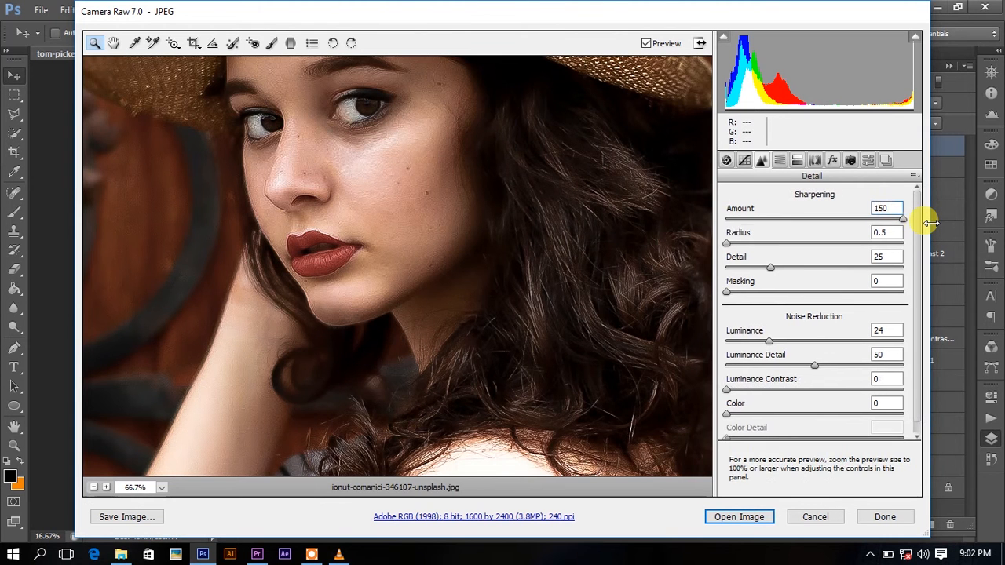
{"action": "key", "text": "ctrl+minus"}
{"action": "key", "text": "ctrl+plus"}
{"action": "key", "text": "ctrl+plus"}
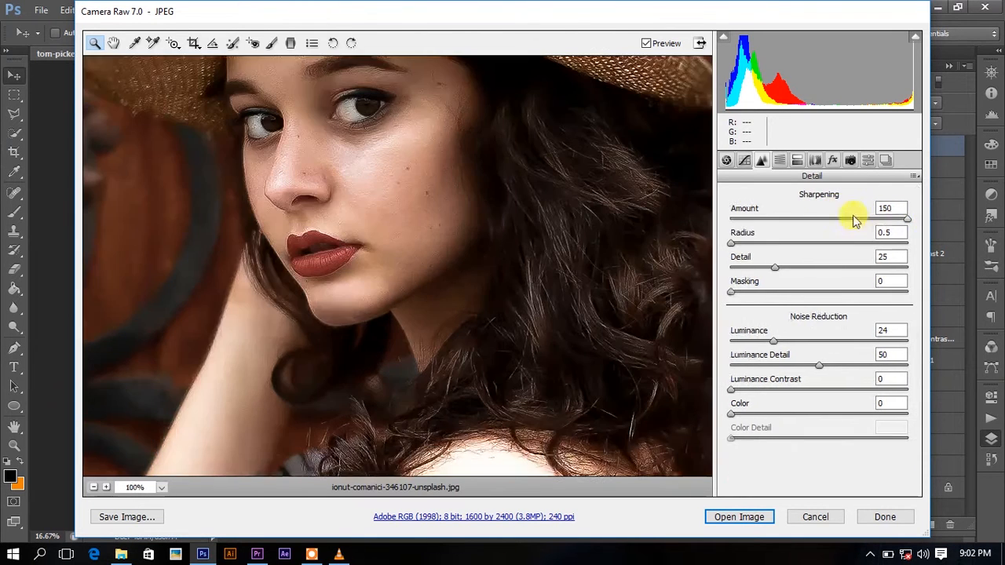
{"action": "left_click_drag", "start_coordinate": [852, 219], "coordinate": [769, 230]}
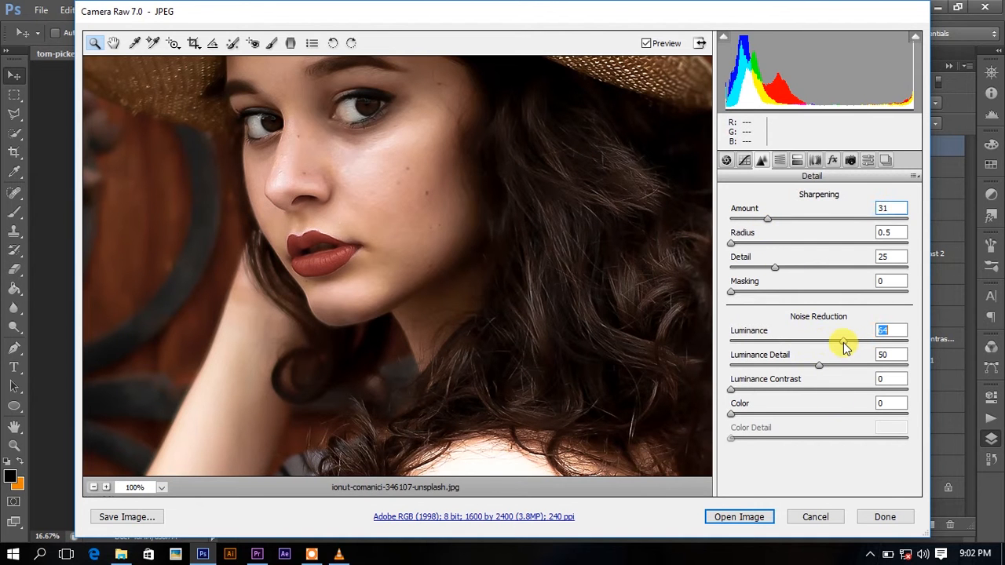
{"action": "left_click_drag", "start_coordinate": [845, 347], "coordinate": [834, 348]}
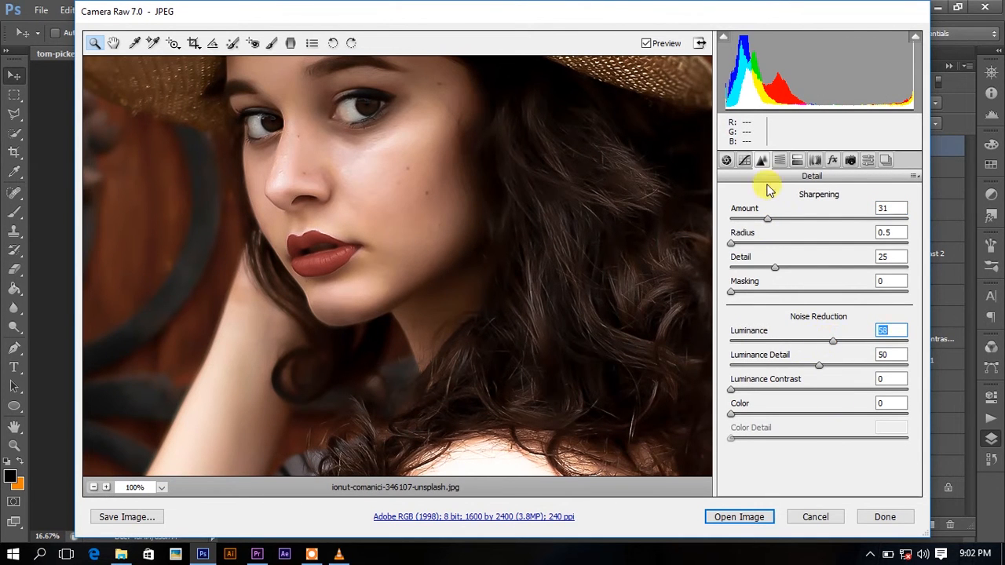
Fine-tune the red and orange tones in the HSL adjustments, with the reds hue at +8 and the oranges hue at 0
{"action": "left_click", "coordinate": [779, 160]}
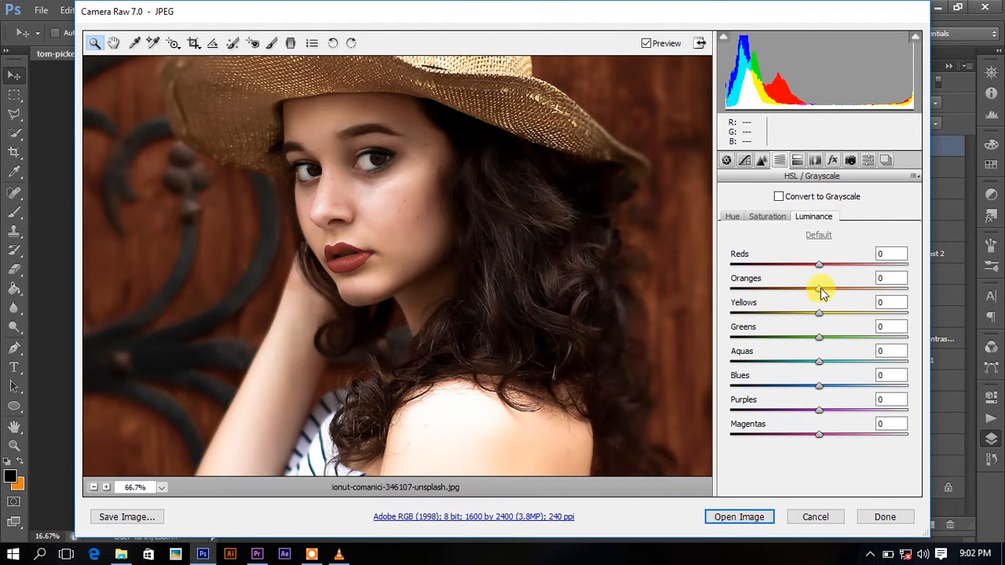
{"action": "left_click_drag", "start_coordinate": [820, 287], "coordinate": [824, 266]}
{"action": "left_click", "coordinate": [772, 218]}
{"action": "left_click", "coordinate": [732, 217]}
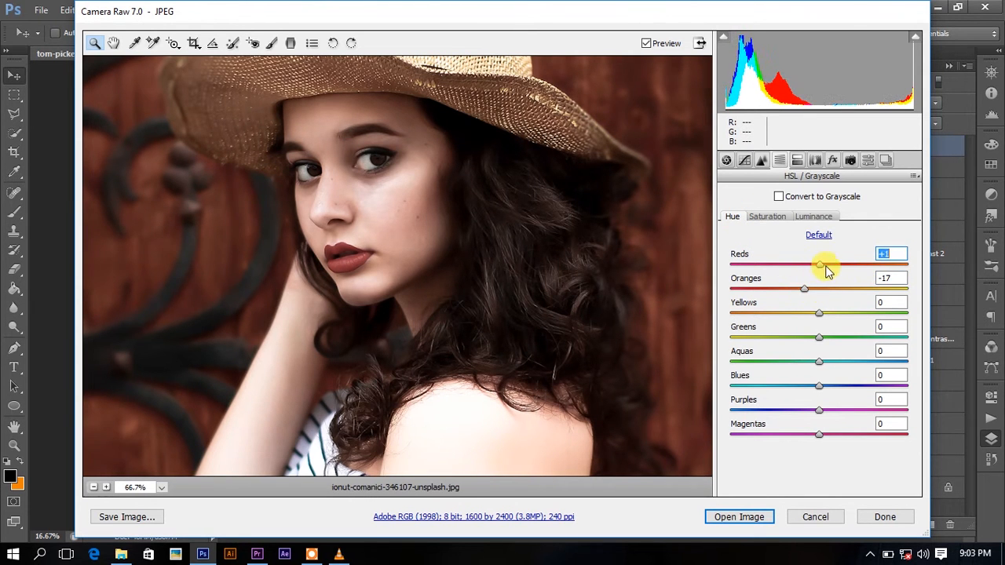
{"action": "left_click", "coordinate": [818, 289]}
Examine the recoloured skin, lips and background both from a distance and close up
{"action": "key", "text": "ctrl+minus"}
{"action": "key", "text": "ctrl+minus"}
{"action": "key", "text": "ctrl+minus"}
{"action": "key", "text": "ctrl+minus"}
{"action": "key", "text": "ctrl+minus"}
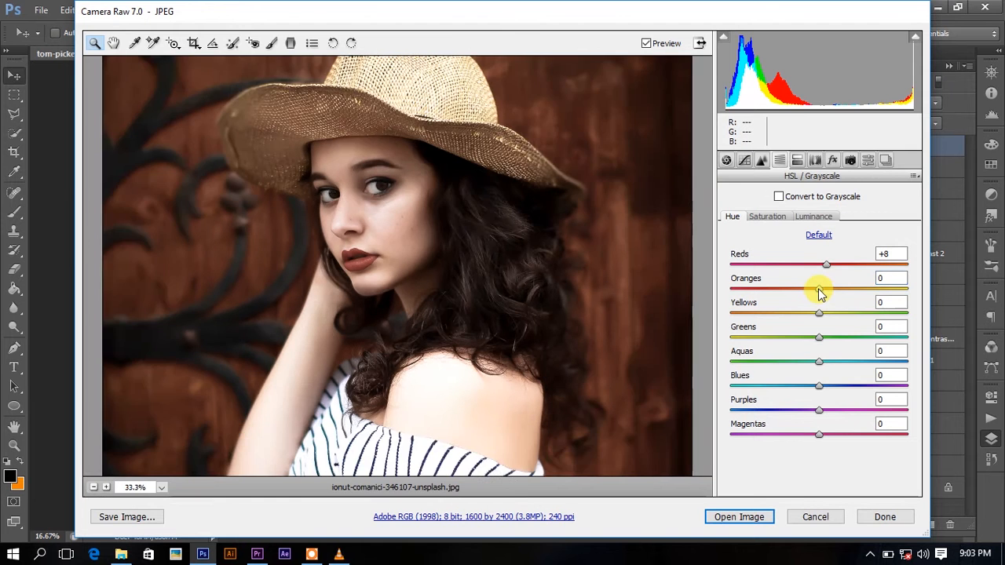
{"action": "key", "text": "ctrl+plus"}
{"action": "key", "text": "ctrl+plus"}
{"action": "key", "text": "ctrl+plus"}
{"action": "key", "text": "ctrl+plus"}
{"action": "key", "text": "ctrl+plus"}
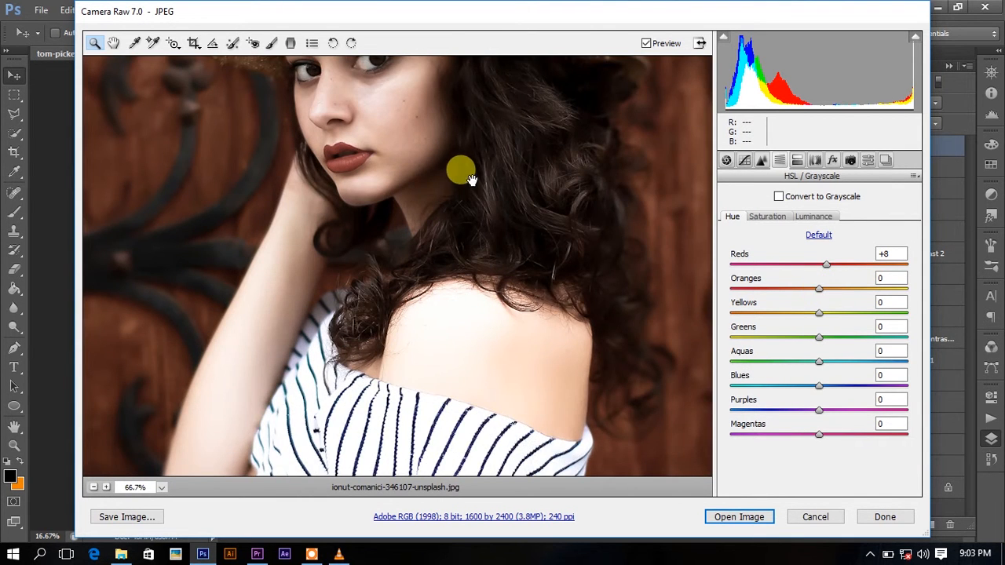
{"action": "left_click_drag", "start_coordinate": [471, 180], "coordinate": [492, 297]}
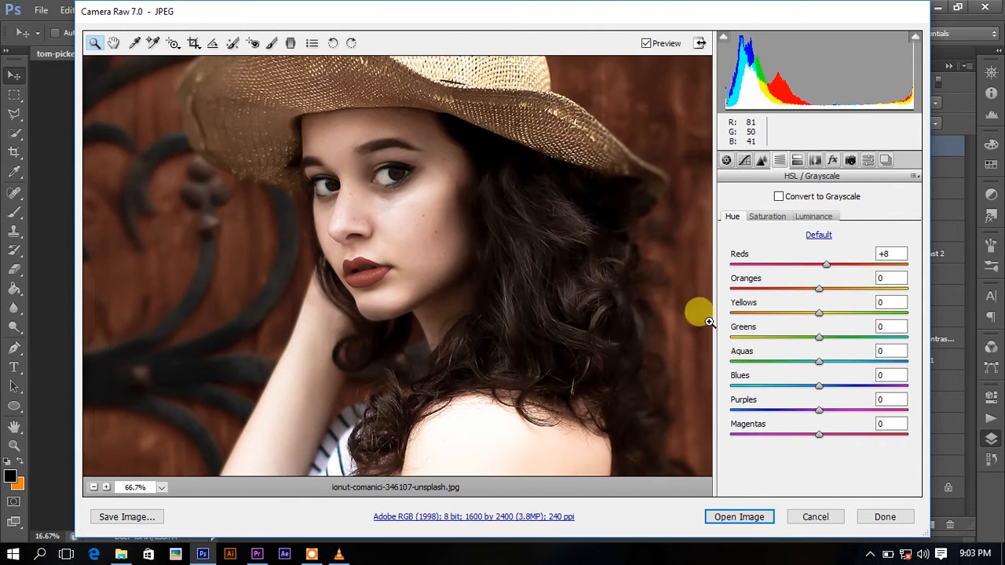
Refine the sharpening with a radius of 1.5, detail of 20 and masking of 4
{"action": "left_click", "coordinate": [744, 160]}
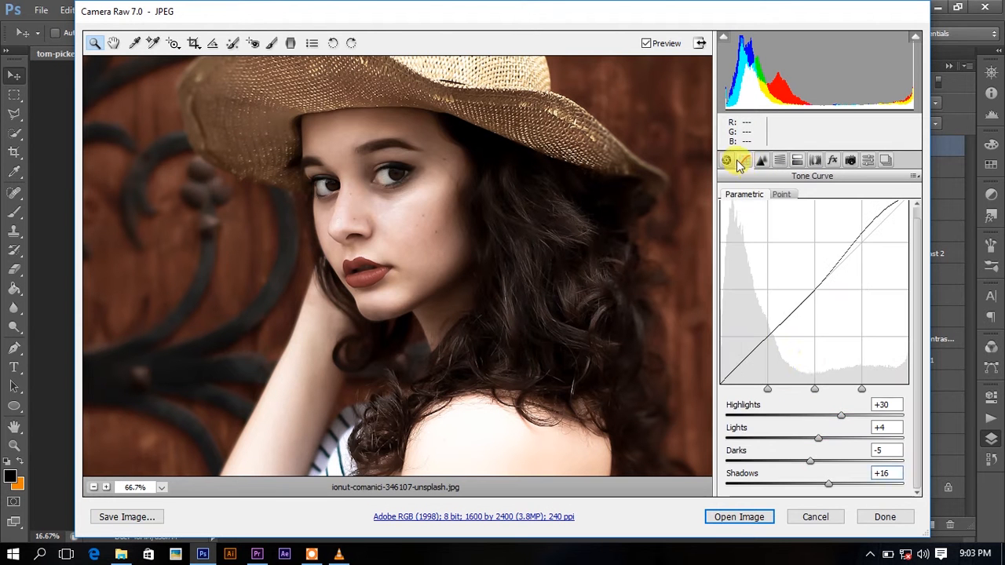
{"action": "left_click", "coordinate": [761, 161]}
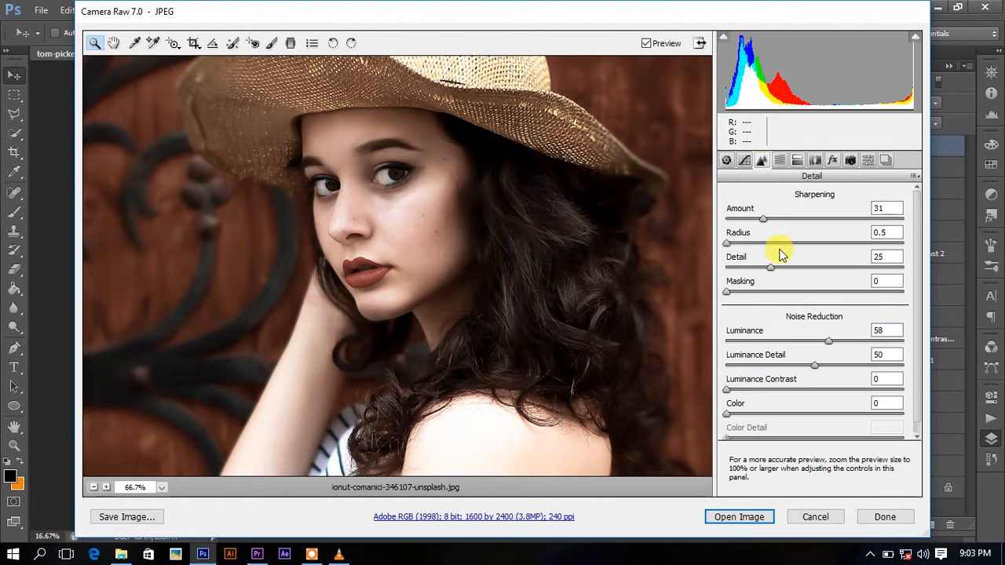
{"action": "left_click_drag", "start_coordinate": [753, 248], "coordinate": [779, 248]}
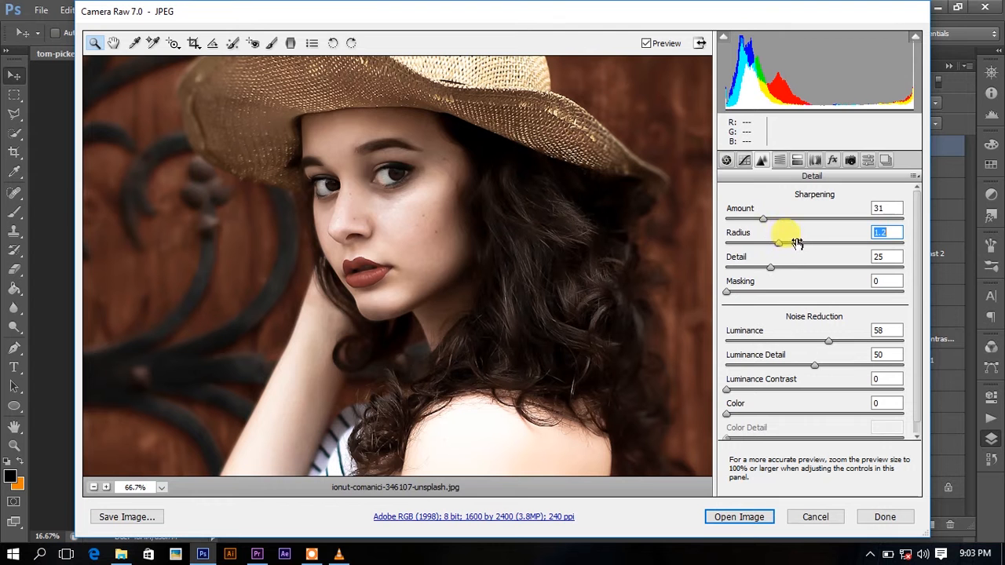
{"action": "left_click", "coordinate": [797, 243]}
{"action": "left_click", "coordinate": [761, 268]}
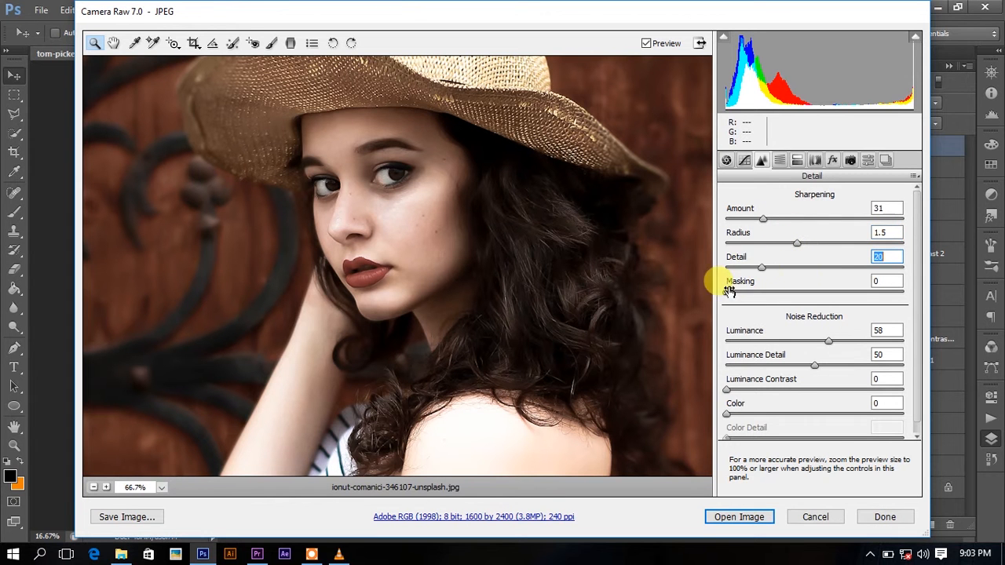
{"action": "left_click_drag", "start_coordinate": [727, 291], "coordinate": [733, 291]}
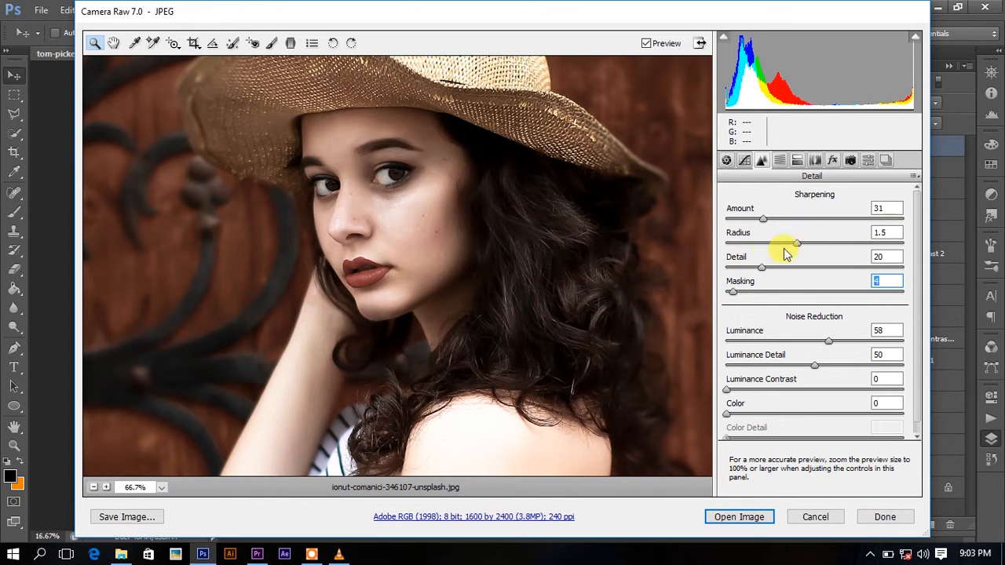
Inspect the sharpened and smoothed portrait as a whole and in close-up on the face
{"action": "key", "text": "ctrl+minus"}
{"action": "key", "text": "ctrl+minus"}
{"action": "key", "text": "ctrl+minus"}
{"action": "key", "text": "ctrl+minus"}
{"action": "key", "text": "ctrl+minus"}
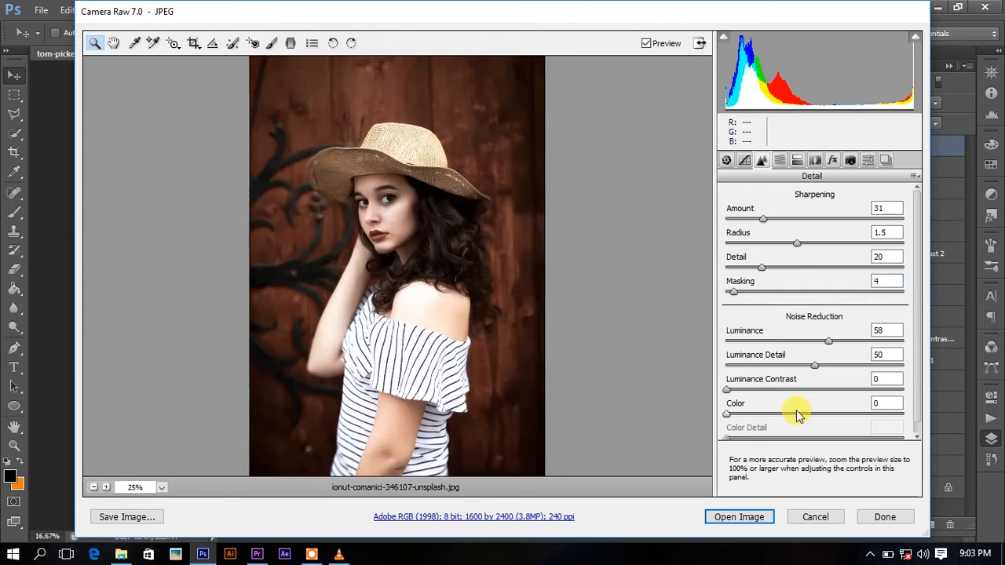
{"action": "key", "text": "ctrl+plus"}
{"action": "key", "text": "ctrl+plus"}
{"action": "key", "text": "ctrl+plus"}
{"action": "key", "text": "ctrl+plus"}
{"action": "key", "text": "ctrl+plus"}
{"action": "key", "text": "ctrl+plus"}
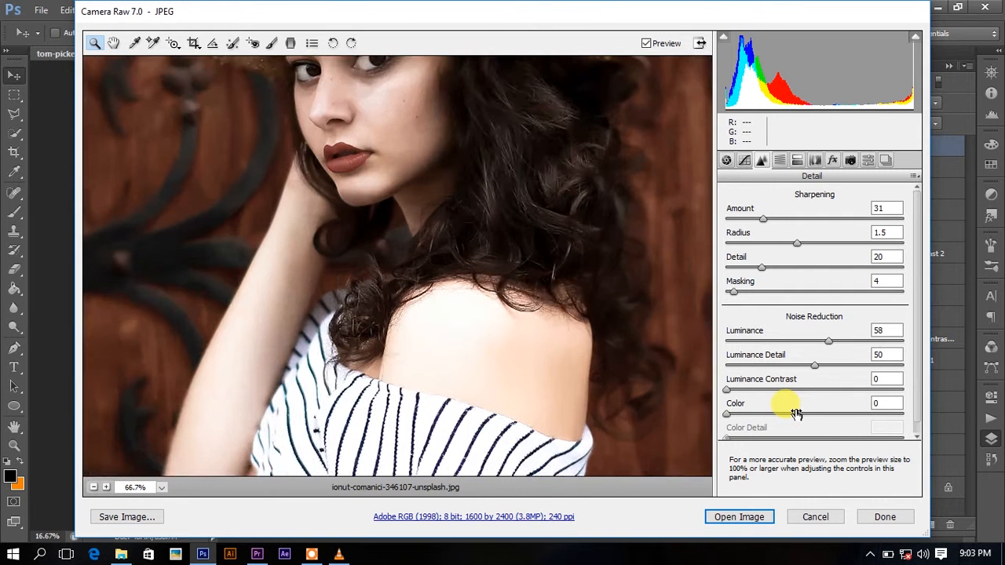
{"action": "key", "text": "ctrl+minus"}
{"action": "key", "text": "ctrl+minus"}
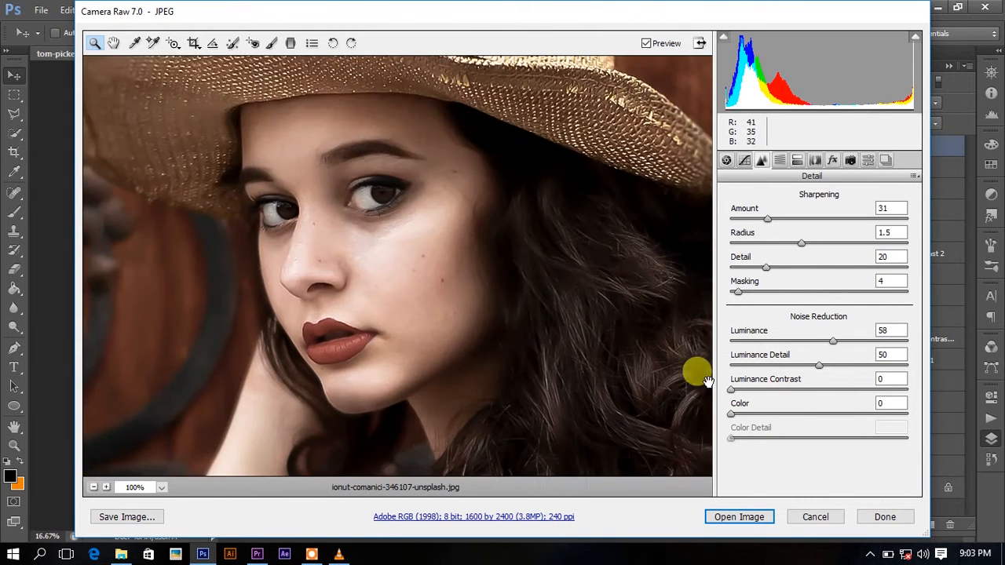
Open the adjusted portrait from Camera Raw as a document in the main Photoshop workspace
{"action": "left_click", "coordinate": [754, 514]}
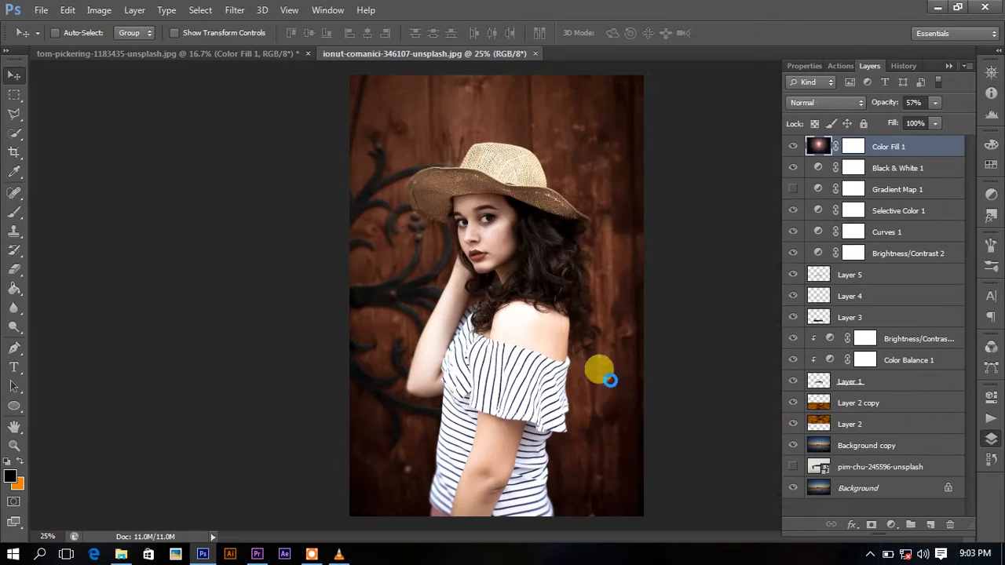
{"action": "key", "text": "ctrl+plus"}
{"action": "key", "text": "ctrl+plus"}
{"action": "key", "text": "ctrl+plus"}
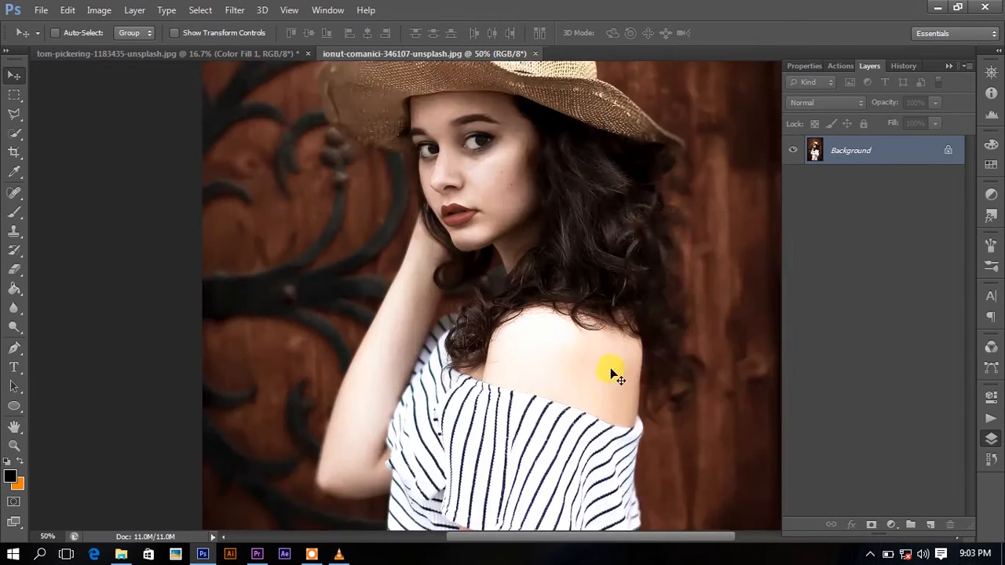
{"action": "key", "text": "Left"}
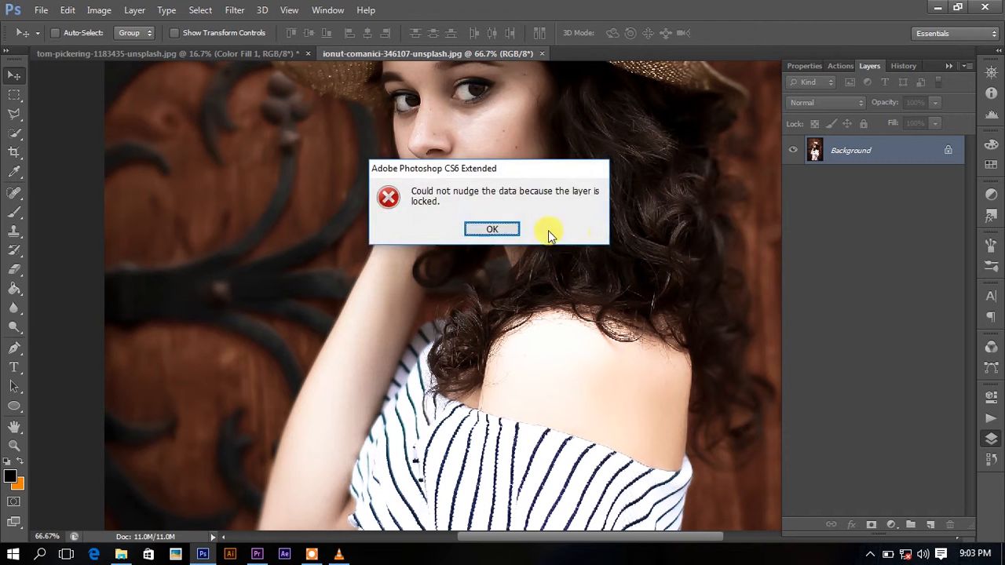
{"action": "left_click", "coordinate": [508, 227]}
{"action": "key", "text": "ctrl+plus"}
{"action": "left_click_drag", "start_coordinate": [524, 201], "coordinate": [509, 309]}
Duplicate the Background layer of the portrait
{"action": "left_click", "coordinate": [889, 524]}
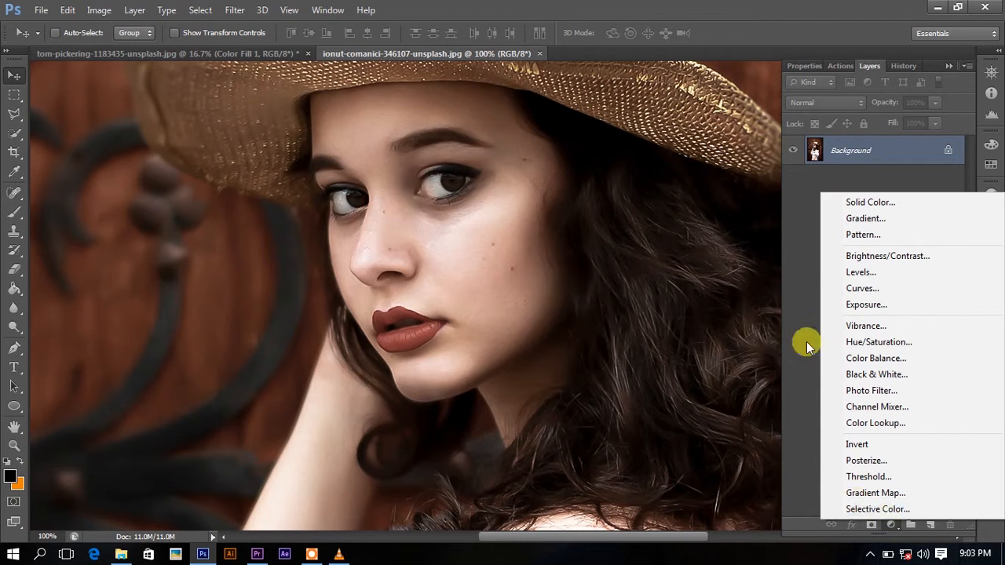
{"action": "left_click", "coordinate": [799, 289]}
{"action": "left_click_drag", "start_coordinate": [867, 166], "coordinate": [929, 524]}
Remove the small moles and blemishes from the forehead, nose and cheek with the Spot Healing Brush
{"action": "left_click", "coordinate": [13, 191]}
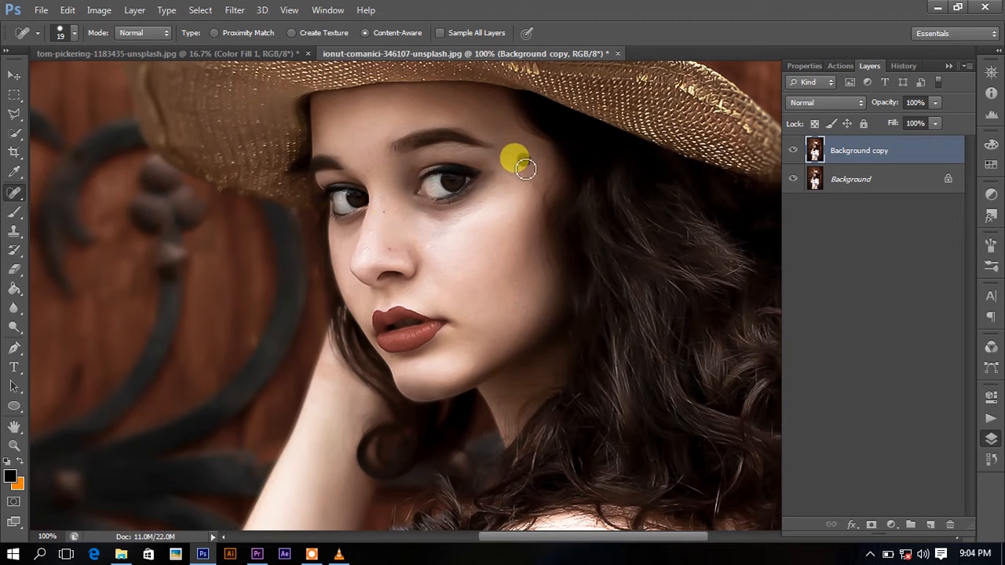
{"action": "left_click", "coordinate": [388, 242]}
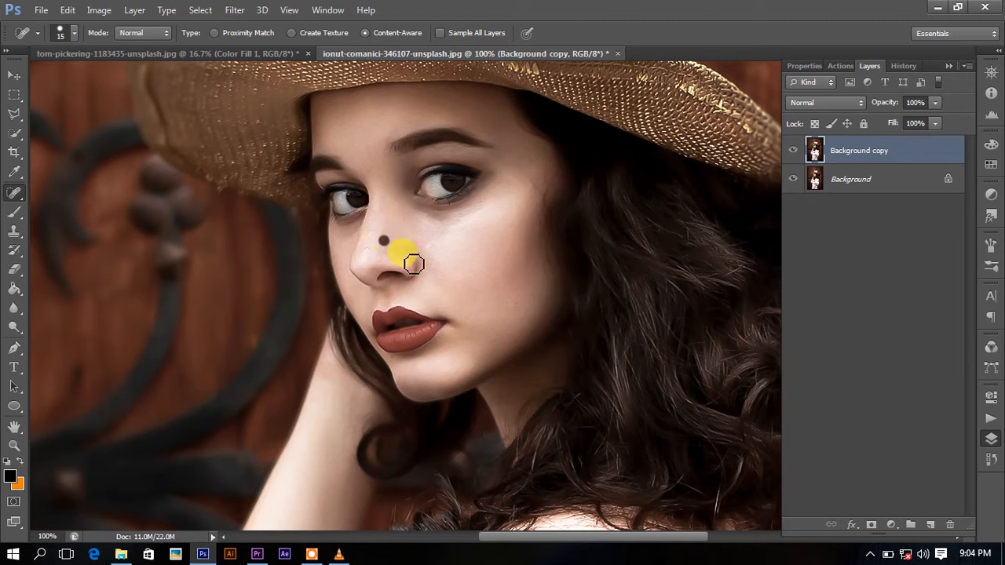
{"action": "left_click", "coordinate": [466, 239]}
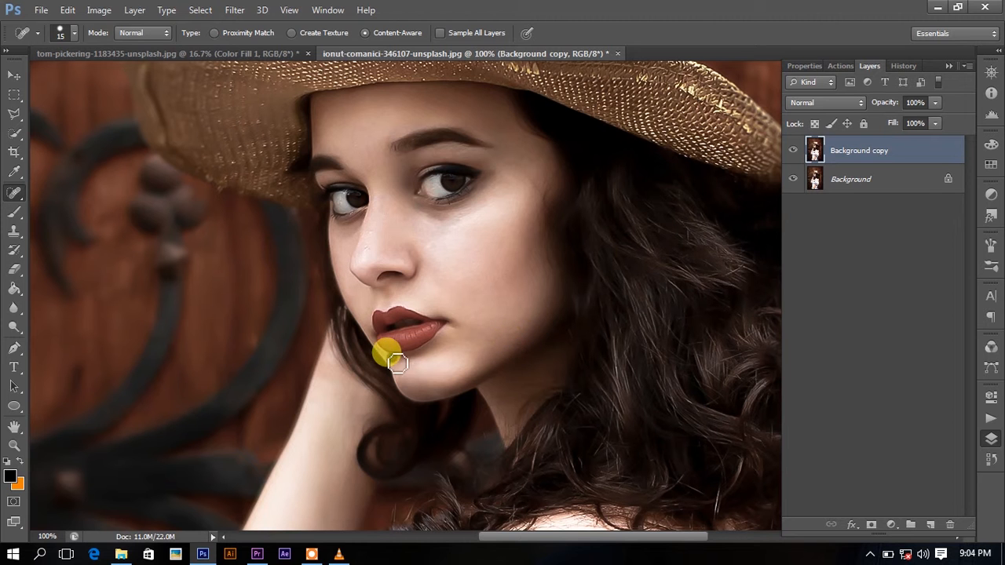
{"action": "left_click", "coordinate": [489, 234]}
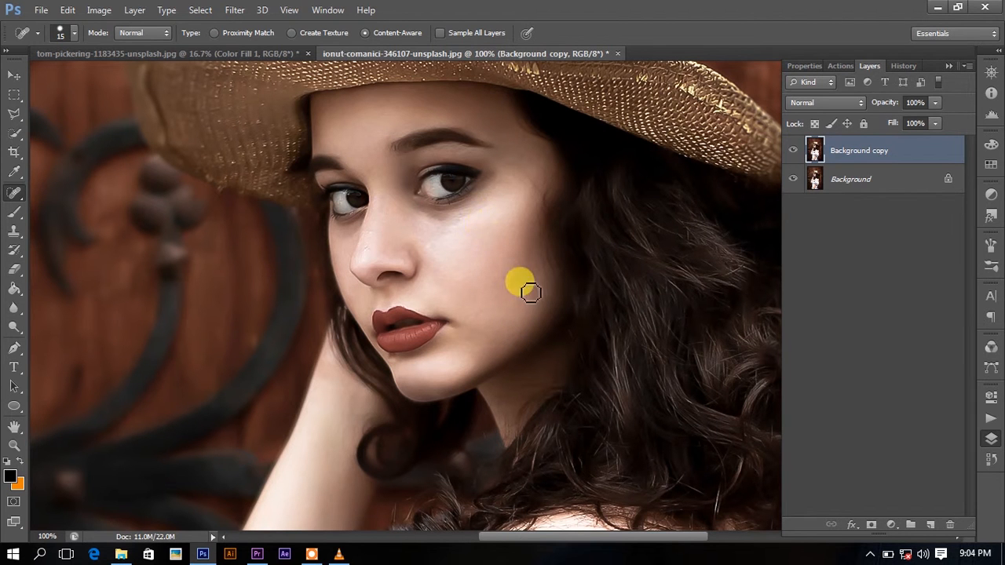
Add a Selective Color adjustment layer above the retouched copy and adjust the cyan and magenta amounts of its Reds
{"action": "left_click", "coordinate": [891, 524]}
{"action": "left_click", "coordinate": [897, 514]}
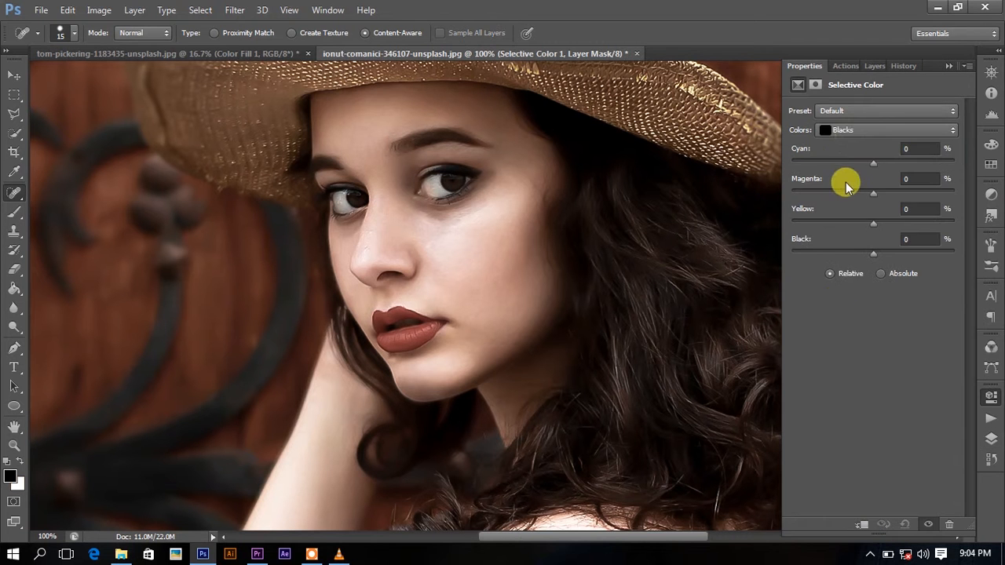
{"action": "left_click", "coordinate": [848, 130]}
{"action": "left_click", "coordinate": [859, 140]}
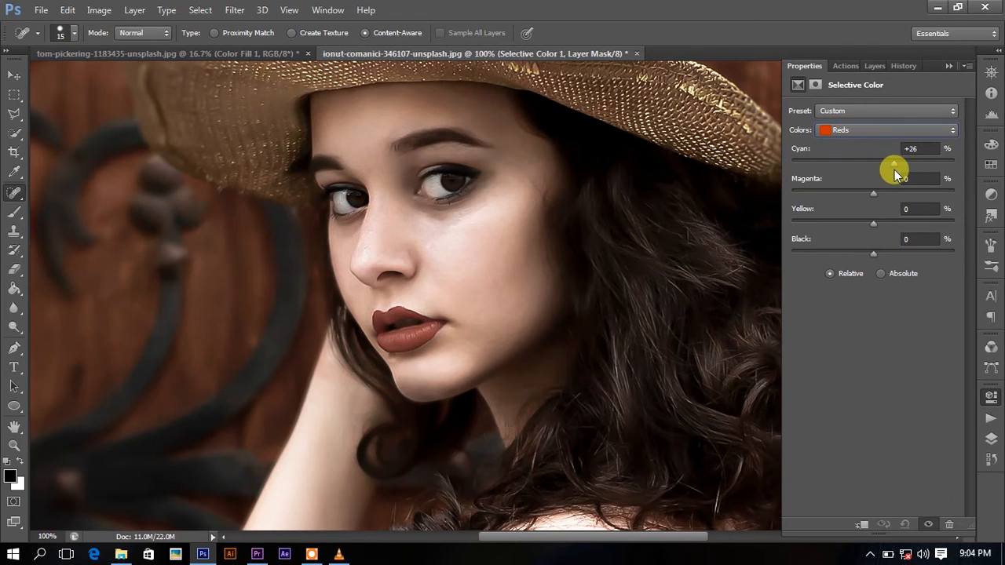
{"action": "left_click_drag", "start_coordinate": [850, 181], "coordinate": [887, 184]}
{"action": "mouse_move", "coordinate": [874, 193]}
{"action": "left_mouse_down"}
{"action": "mouse_move", "coordinate": [886, 193]}
{"action": "mouse_move", "coordinate": [872, 196]}
{"action": "left_mouse_up"}
Fine-tune the Whites of the Selective Color layer and set cyan, magenta, yellow and black of its Blacks to +2%
{"action": "left_click", "coordinate": [854, 130]}
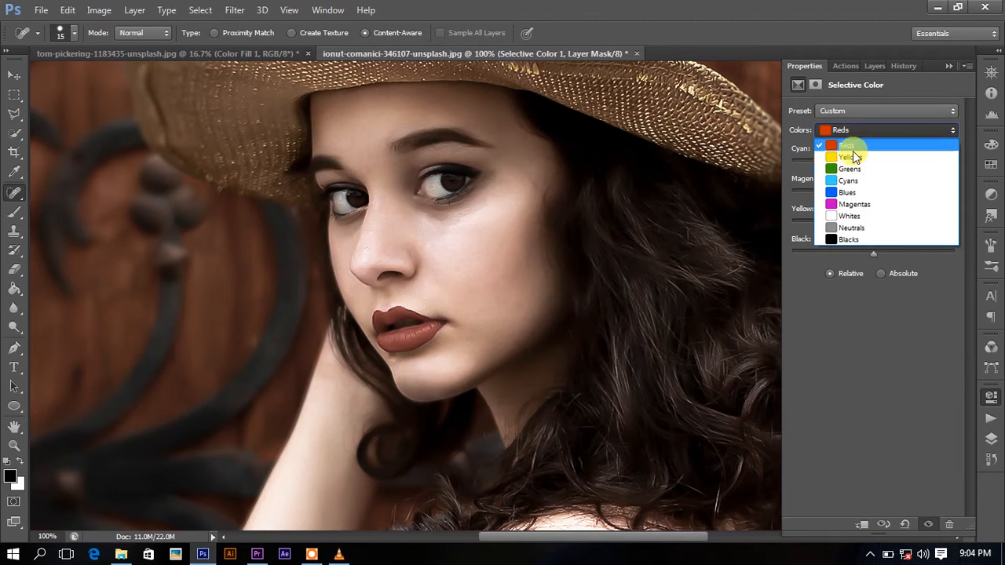
{"action": "left_click", "coordinate": [859, 219]}
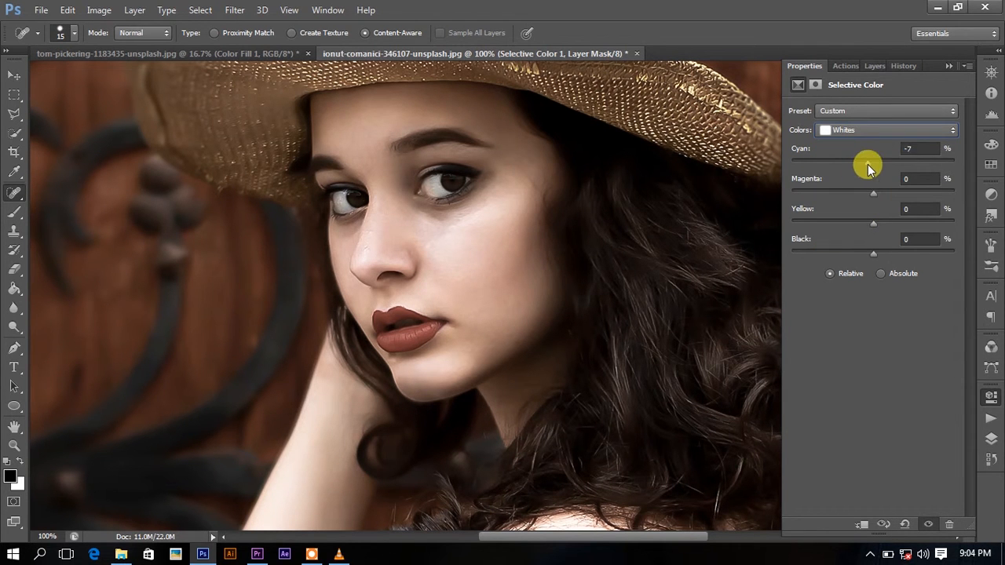
{"action": "left_click_drag", "start_coordinate": [867, 165], "coordinate": [858, 252]}
{"action": "left_click", "coordinate": [861, 133]}
{"action": "left_click", "coordinate": [853, 235]}
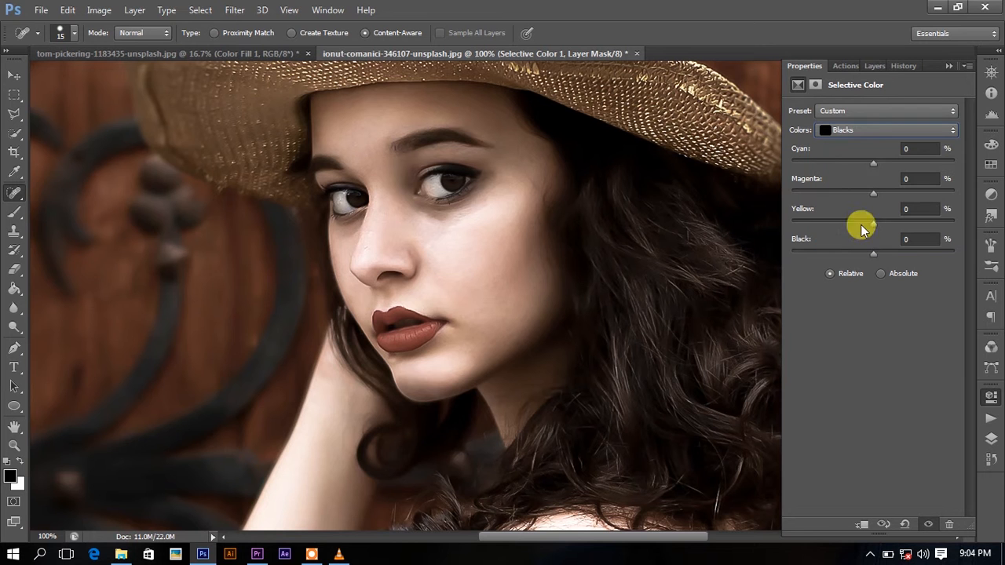
{"action": "mouse_move", "coordinate": [872, 166]}
{"action": "left_mouse_down"}
{"action": "mouse_move", "coordinate": [885, 162]}
{"action": "mouse_move", "coordinate": [870, 167]}
{"action": "left_mouse_up"}
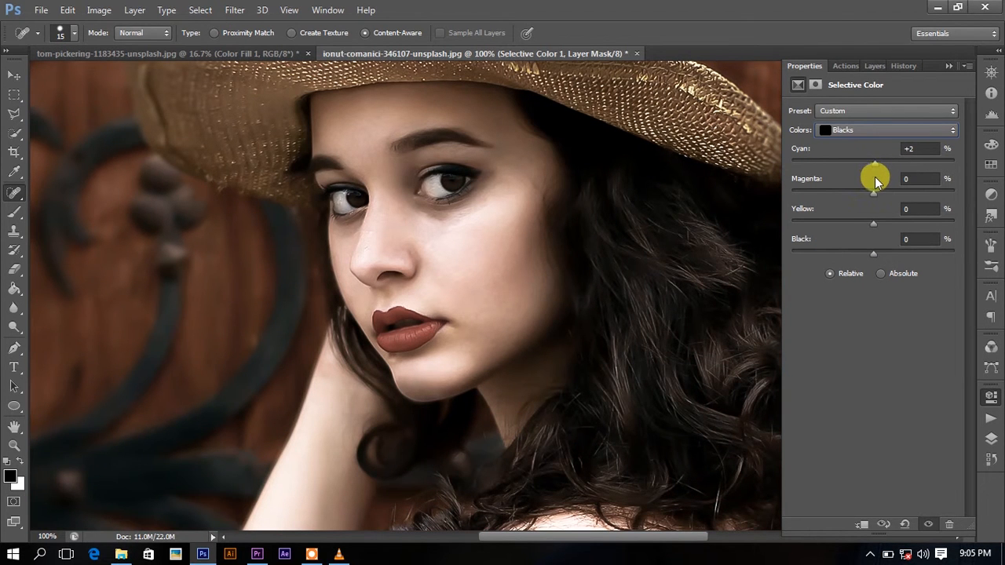
{"action": "left_click_drag", "start_coordinate": [872, 193], "coordinate": [868, 193]}
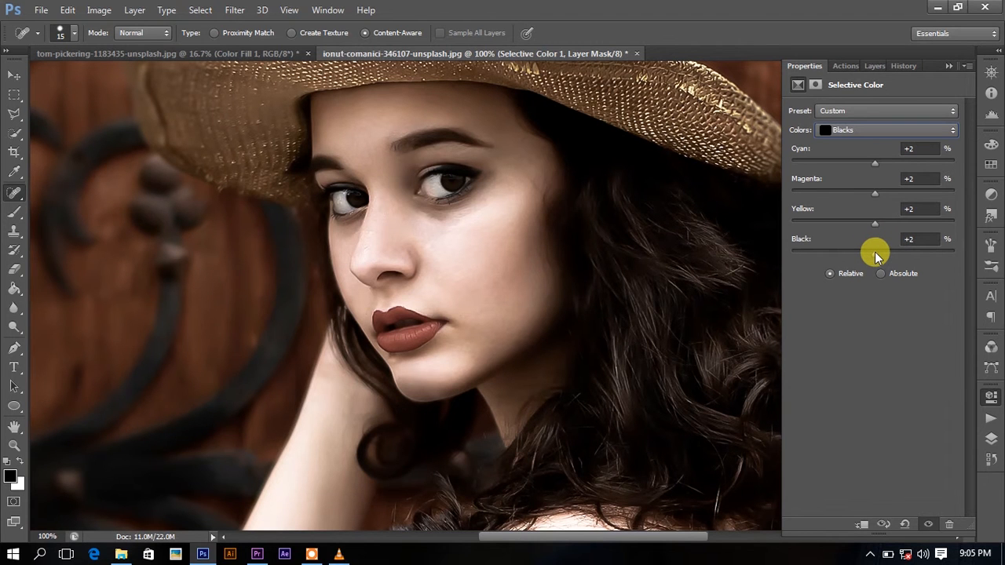
Examine the whole portrait and the face close up, comparing the image with and without the Selective Color adjustment
{"action": "key", "text": "ctrl+minus"}
{"action": "key", "text": "ctrl+minus"}
{"action": "key", "text": "ctrl+minus"}
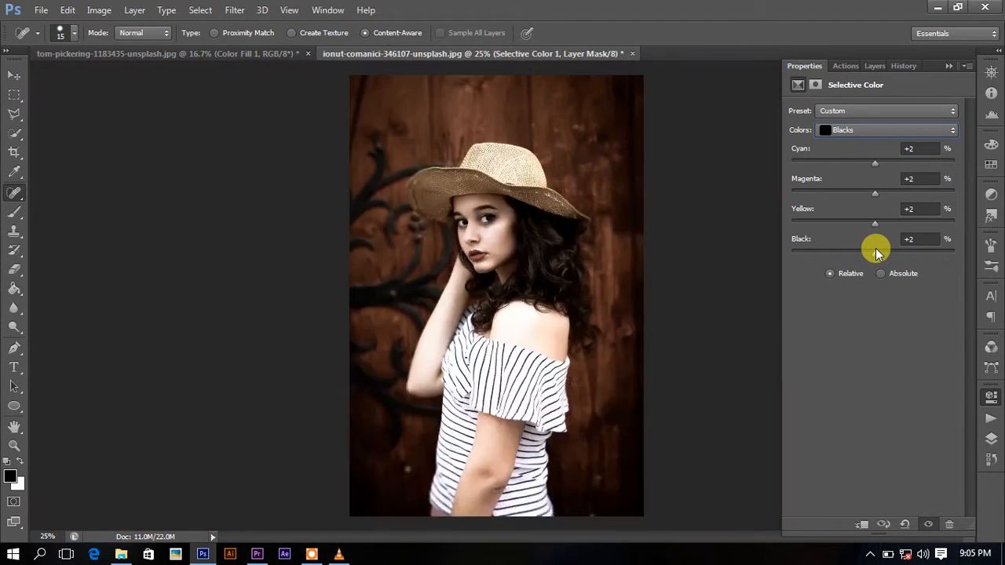
{"action": "key", "text": "ctrl+plus"}
{"action": "key", "text": "ctrl+plus"}
{"action": "key", "text": "ctrl+plus"}
{"action": "left_click_drag", "start_coordinate": [644, 148], "coordinate": [667, 267]}
{"action": "left_click", "coordinate": [863, 130]}
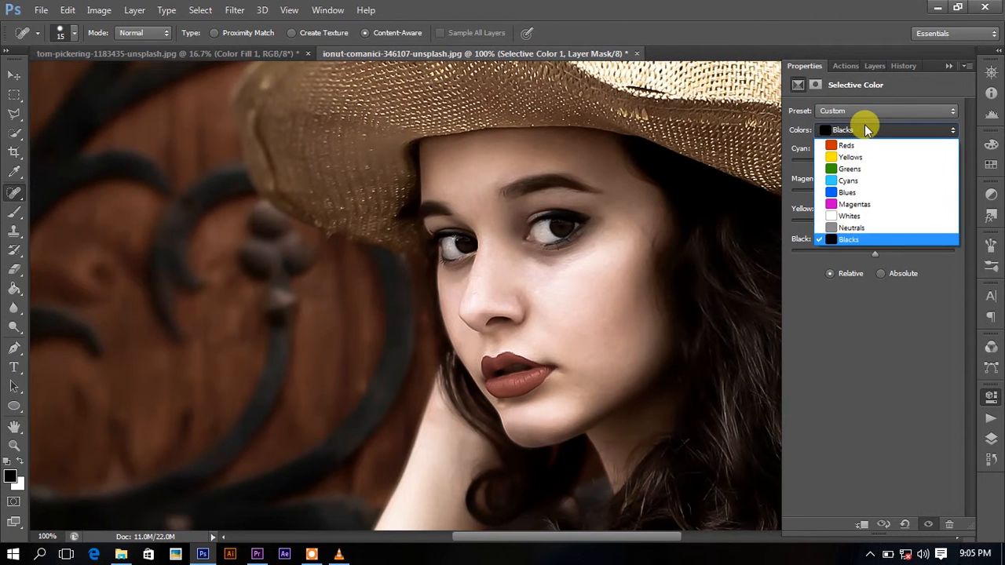
{"action": "left_click", "coordinate": [863, 147]}
{"action": "left_click", "coordinate": [873, 66]}
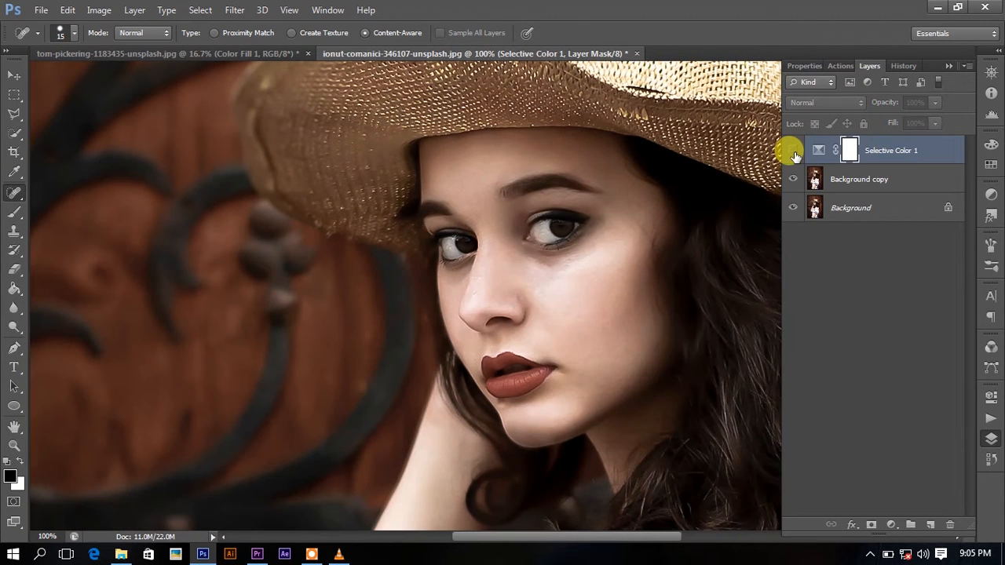
{"action": "left_click", "coordinate": [793, 150]}
{"action": "left_click", "coordinate": [793, 150]}
{"action": "left_click", "coordinate": [792, 150]}
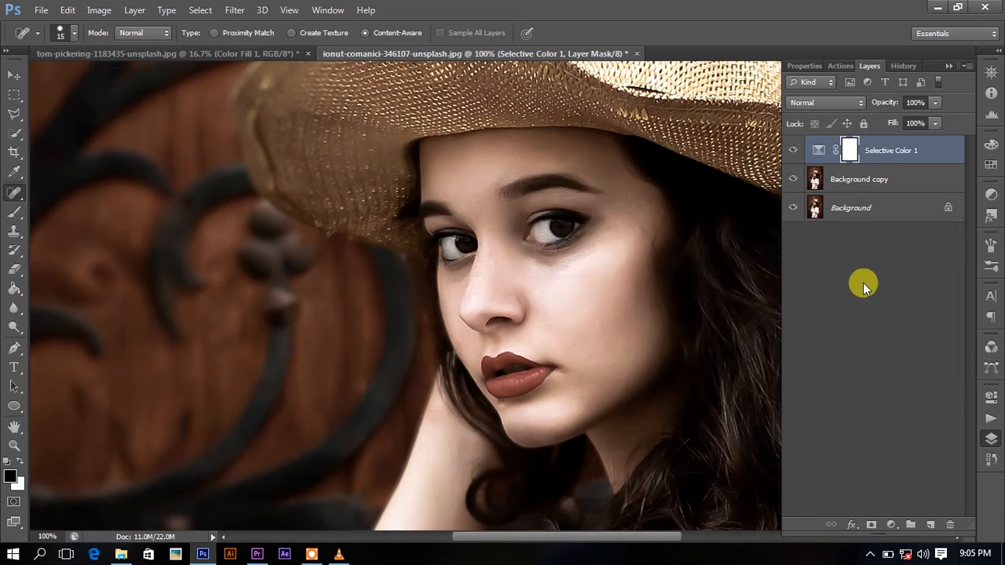
Add a Brightness/Contrast adjustment layer above the Selective Color layer with the contrast raised to 4
{"action": "left_click", "coordinate": [890, 524]}
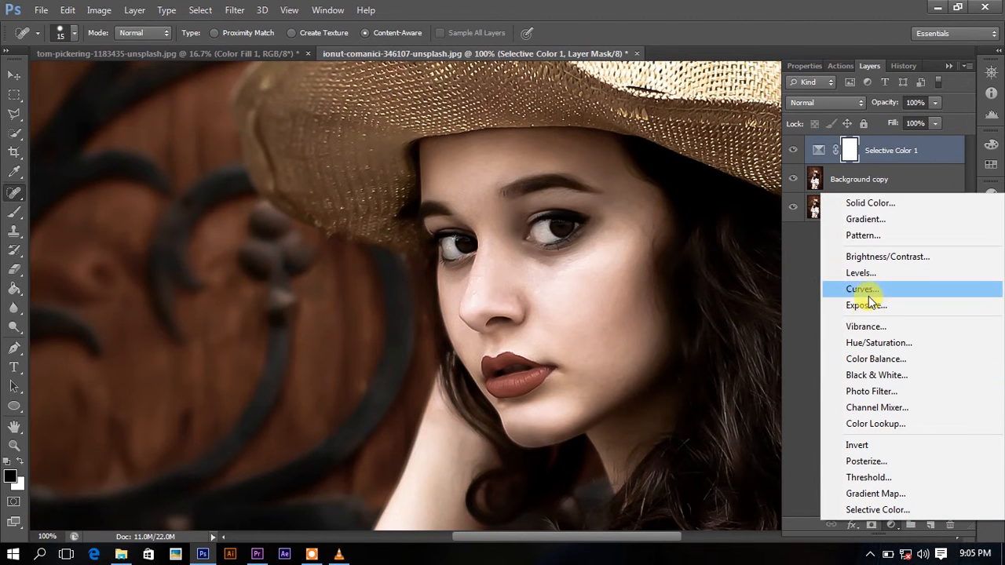
{"action": "left_click", "coordinate": [876, 259]}
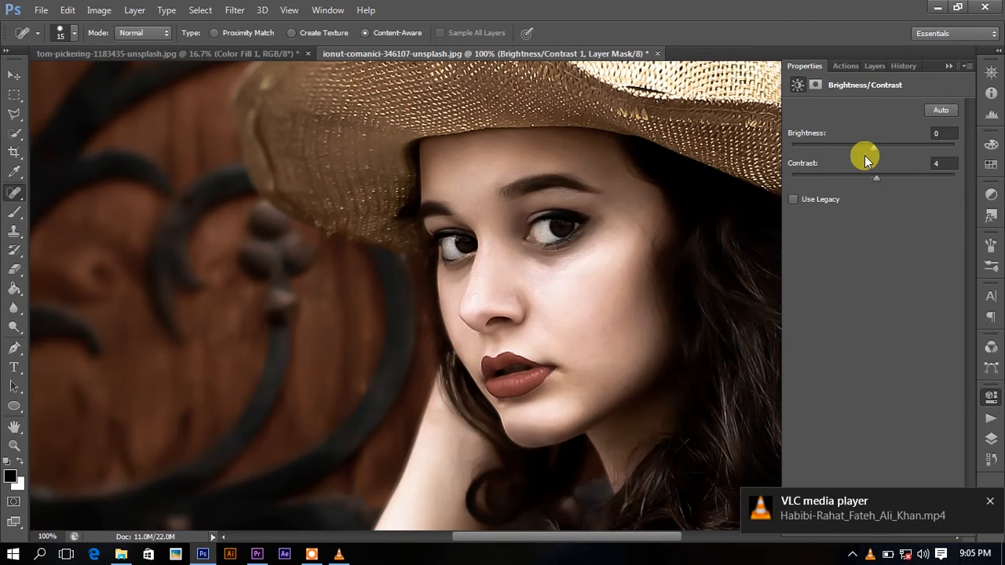
{"action": "left_click", "coordinate": [871, 66]}
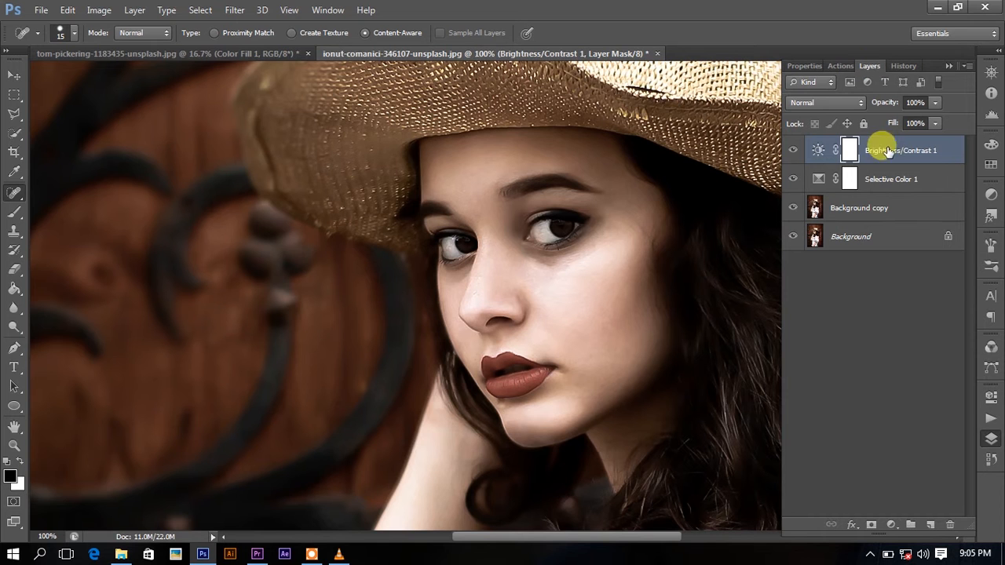
{"action": "key", "text": "ctrl+minus"}
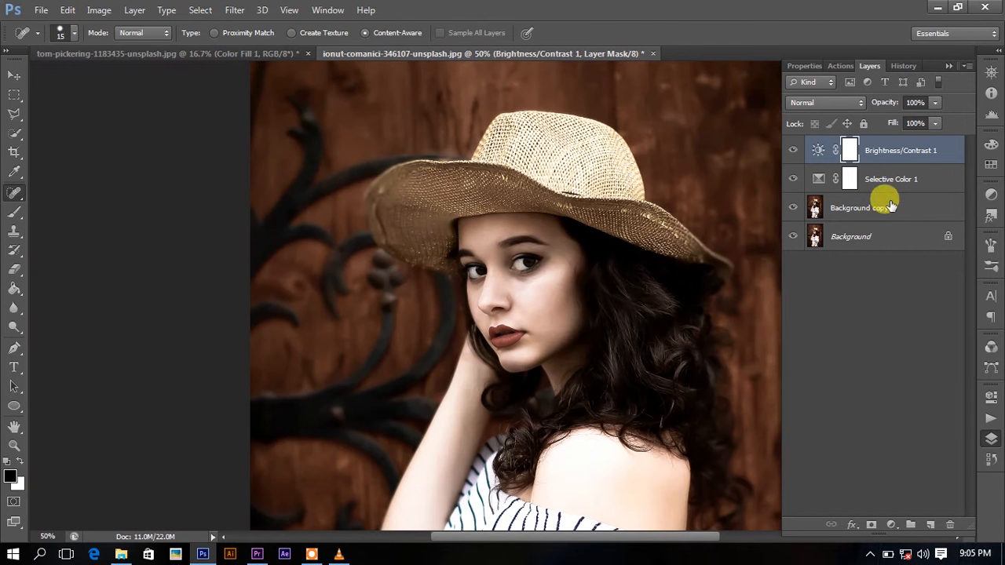
Add a second Brightness/Contrast adjustment layer and darken the whole portrait with a brightness of -150
{"action": "left_click", "coordinate": [890, 523]}
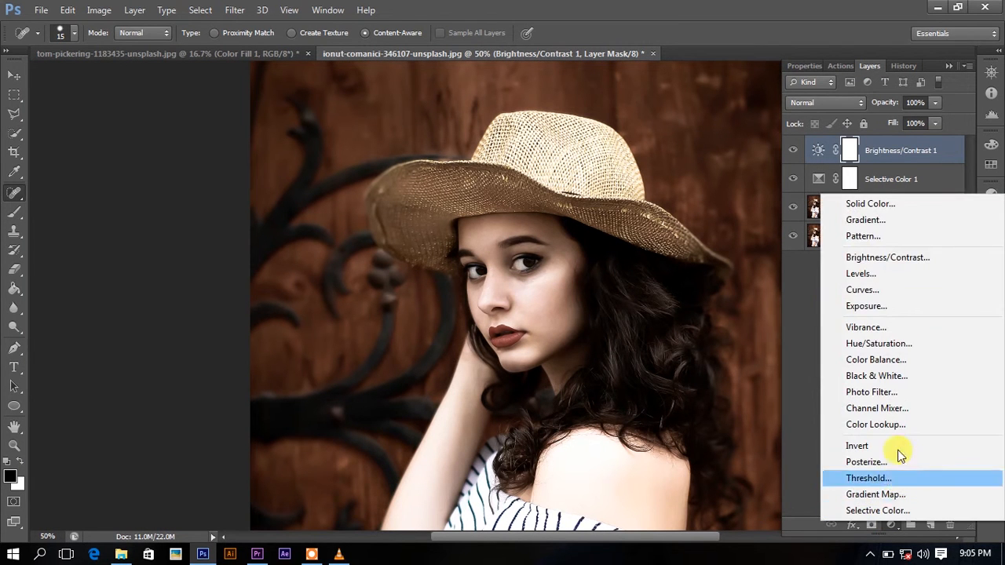
{"action": "left_click", "coordinate": [864, 259]}
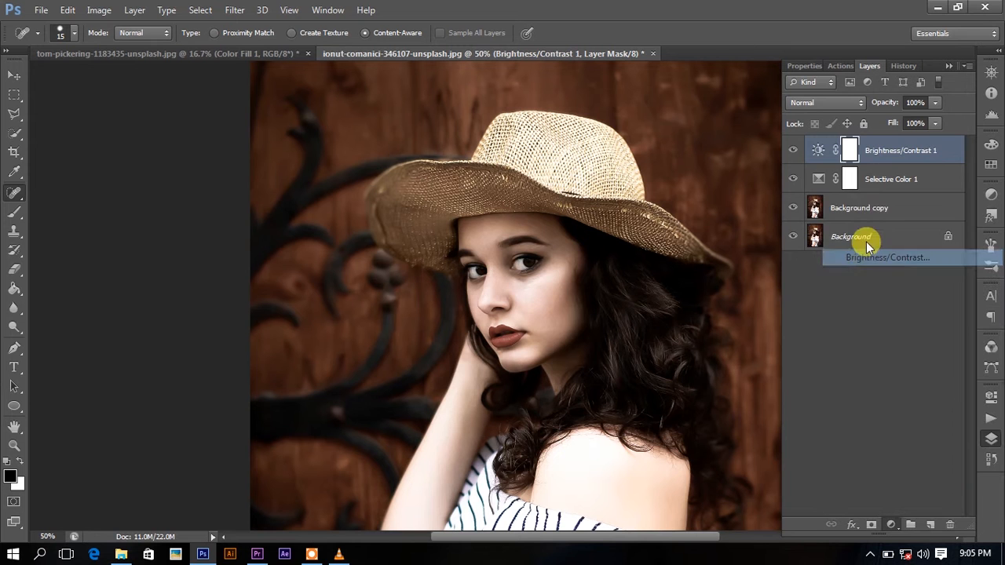
{"action": "left_click_drag", "start_coordinate": [869, 147], "coordinate": [823, 149]}
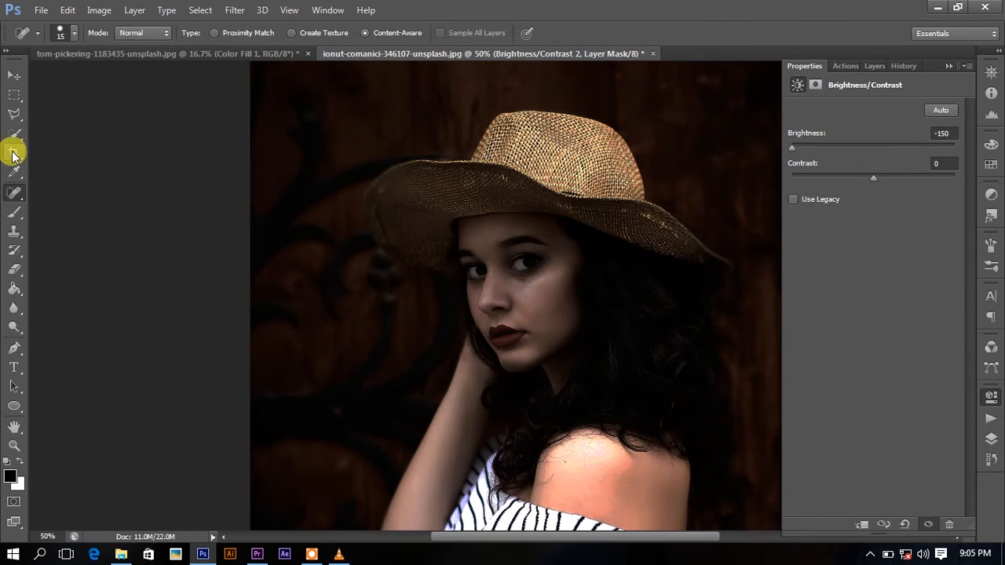
Paint black on the darkening layer's mask along the nose bridge and tip with 88% brush flow to bring back highlights
{"action": "left_click", "coordinate": [14, 268]}
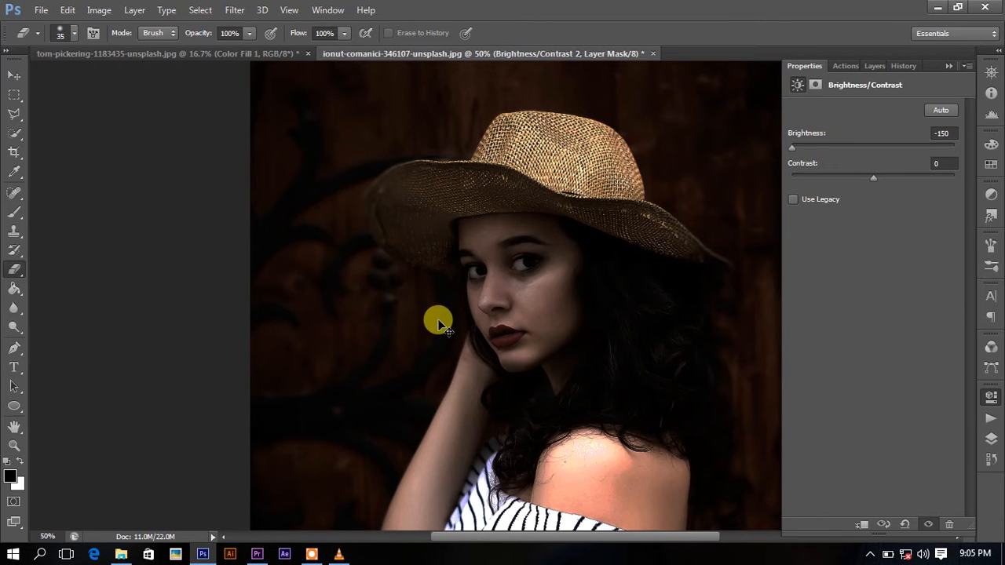
{"action": "key", "text": "ctrl+plus"}
{"action": "key", "text": "ctrl+plus"}
{"action": "key", "text": "ctrl+plus"}
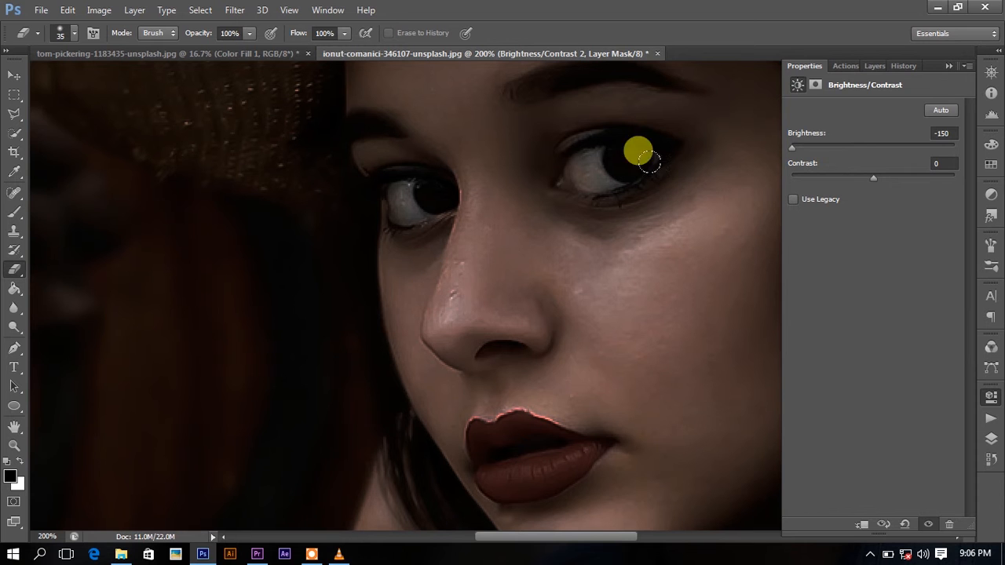
{"action": "left_click", "coordinate": [873, 66]}
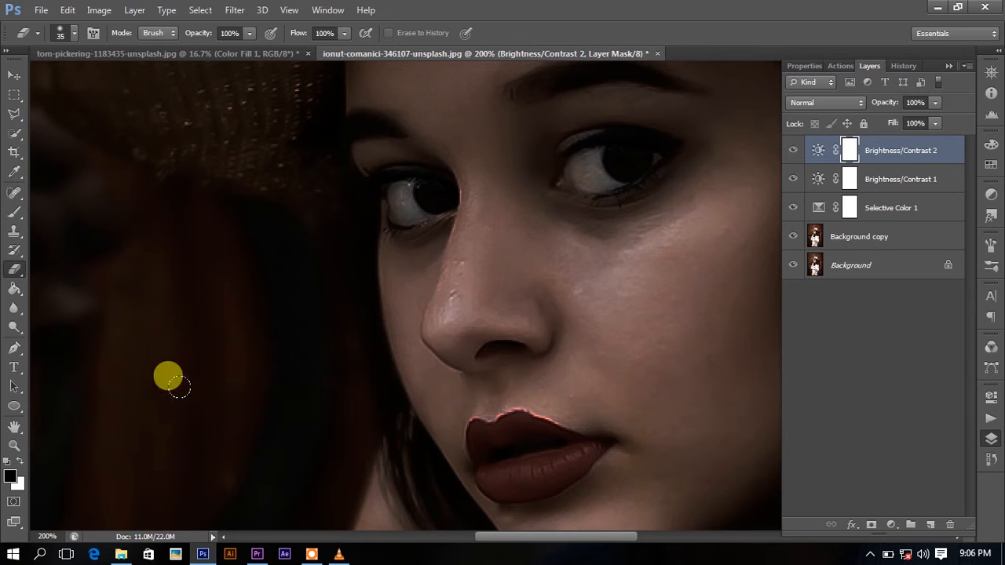
{"action": "left_click", "coordinate": [13, 211]}
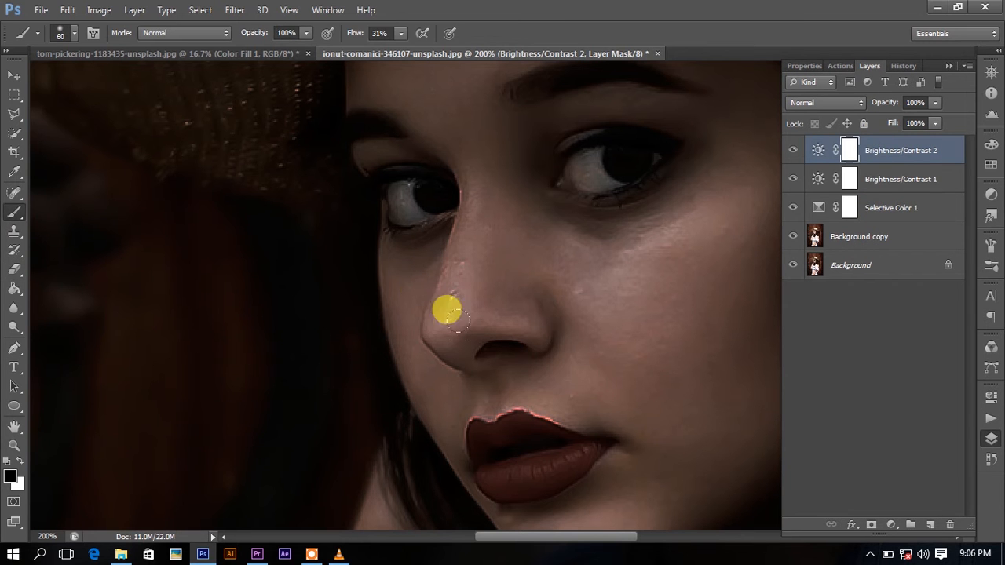
{"action": "left_click_drag", "start_coordinate": [436, 315], "coordinate": [453, 254]}
{"action": "key", "text": "ctrl+z"}
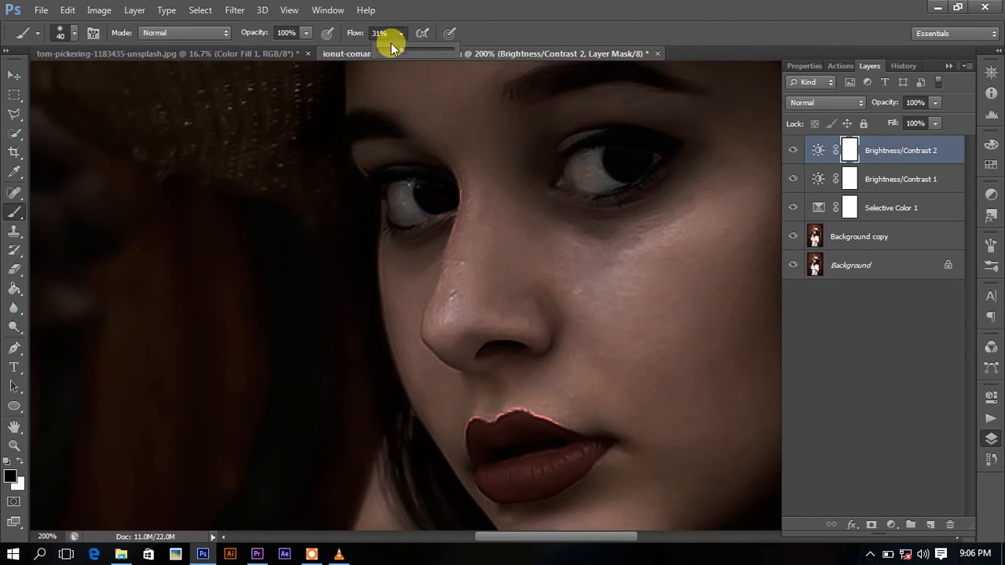
{"action": "left_click_drag", "start_coordinate": [452, 63], "coordinate": [442, 72]}
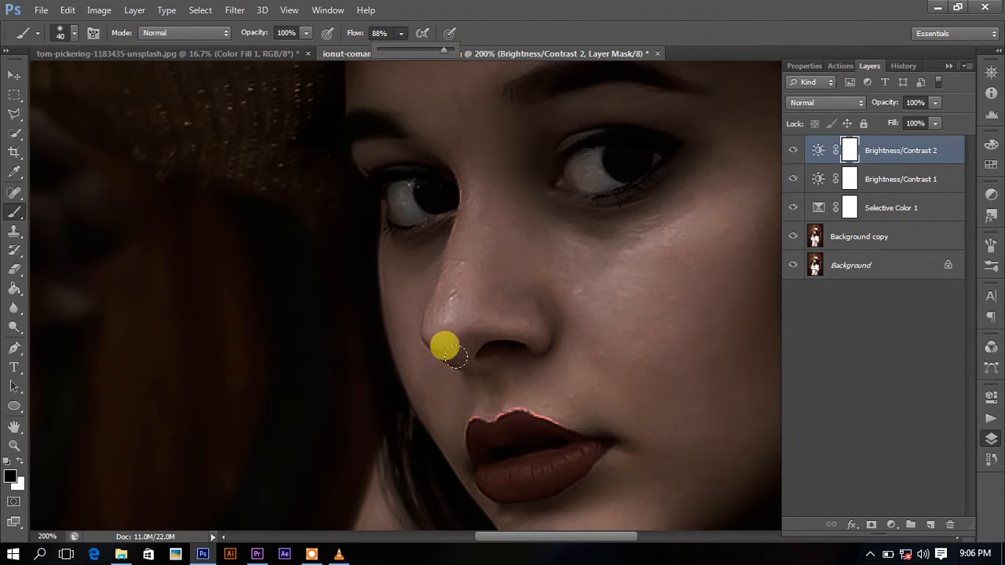
{"action": "mouse_move", "coordinate": [441, 302]}
{"action": "left_mouse_down"}
{"action": "mouse_move", "coordinate": [432, 307]}
{"action": "mouse_move", "coordinate": [465, 186]}
{"action": "mouse_move", "coordinate": [437, 317]}
{"action": "left_mouse_up"}
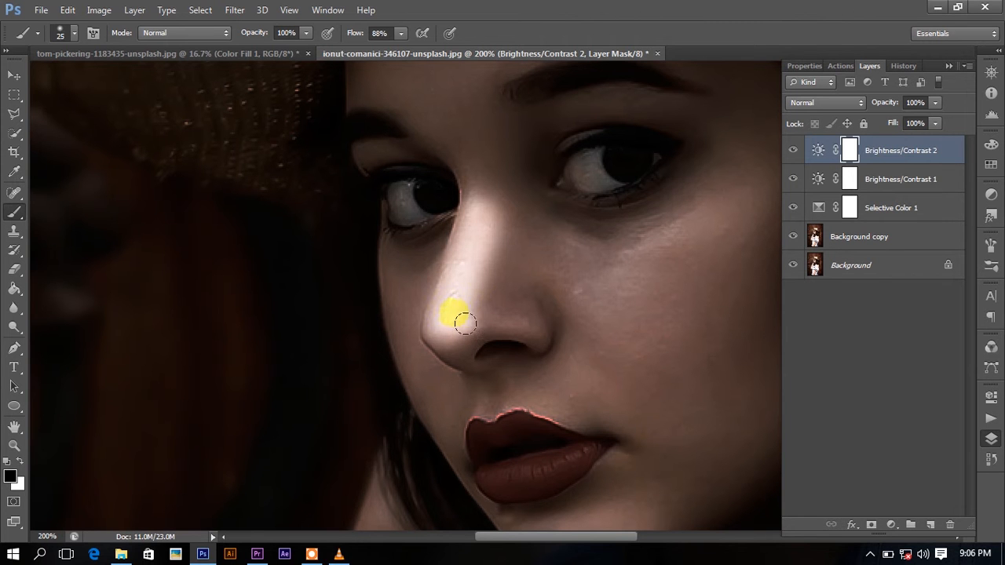
{"action": "mouse_move", "coordinate": [463, 322]}
{"action": "left_mouse_down"}
{"action": "mouse_move", "coordinate": [510, 324]}
{"action": "mouse_move", "coordinate": [572, 353]}
{"action": "mouse_move", "coordinate": [576, 285]}
{"action": "mouse_move", "coordinate": [594, 281]}
{"action": "mouse_move", "coordinate": [387, 270]}
{"action": "left_mouse_up"}
Mask the darkening off the edge of the far cheek and, at 45% brush flow, off the skin above the upper lip
{"action": "key", "text": "bracketright"}
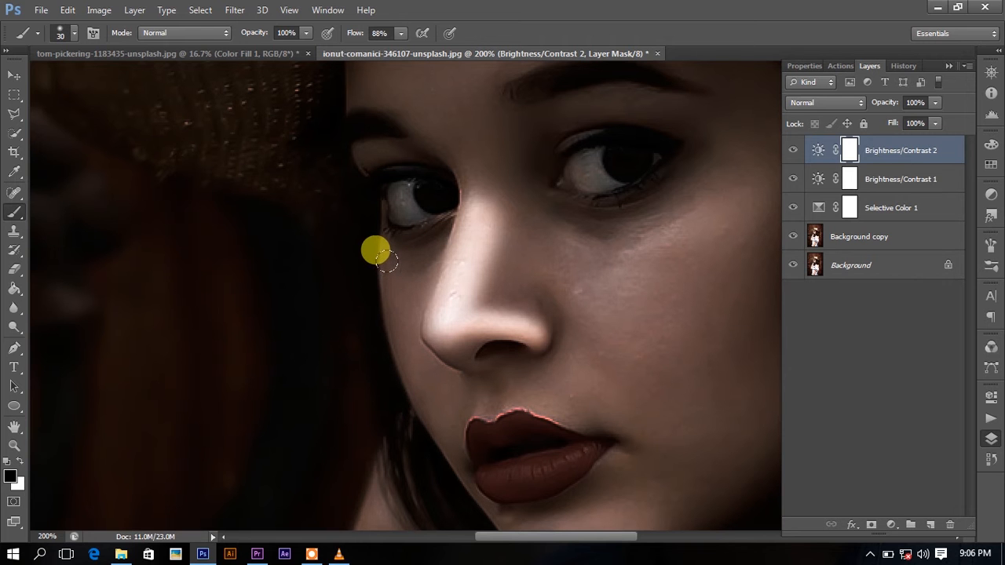
{"action": "mouse_move", "coordinate": [386, 263]}
{"action": "left_mouse_down"}
{"action": "mouse_move", "coordinate": [399, 365]}
{"action": "mouse_move", "coordinate": [476, 422]}
{"action": "left_mouse_up"}
{"action": "key", "text": "ctrl+z"}
{"action": "mouse_move", "coordinate": [383, 248]}
{"action": "left_mouse_down"}
{"action": "mouse_move", "coordinate": [389, 336]}
{"action": "mouse_move", "coordinate": [446, 460]}
{"action": "mouse_move", "coordinate": [569, 469]}
{"action": "mouse_move", "coordinate": [531, 399]}
{"action": "mouse_move", "coordinate": [460, 359]}
{"action": "left_mouse_up"}
{"action": "key", "text": "bracketleft"}
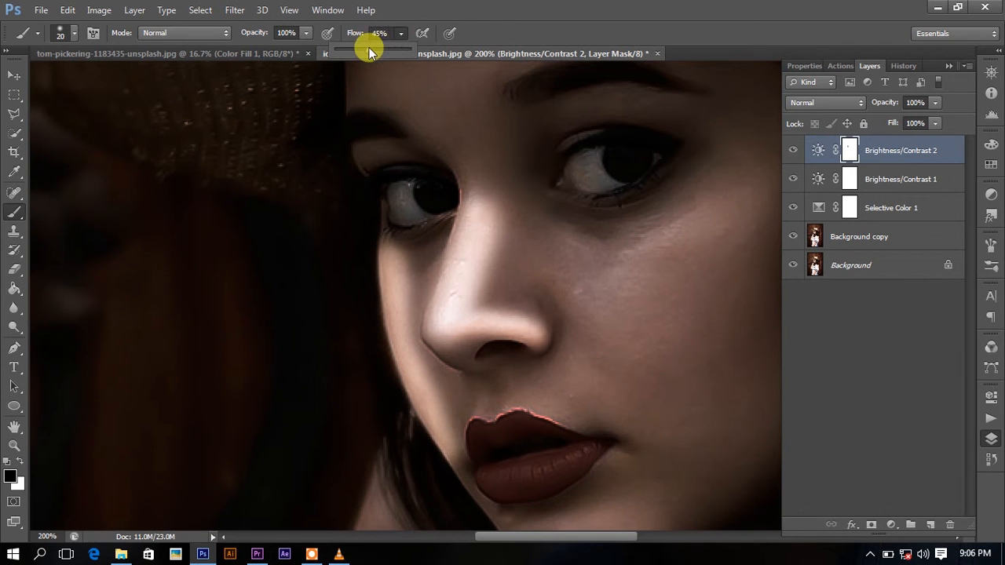
{"action": "mouse_move", "coordinate": [475, 411]}
{"action": "left_mouse_down"}
{"action": "mouse_move", "coordinate": [501, 411]}
{"action": "mouse_move", "coordinate": [516, 391]}
{"action": "mouse_move", "coordinate": [591, 430]}
{"action": "mouse_move", "coordinate": [674, 444]}
{"action": "mouse_move", "coordinate": [644, 391]}
{"action": "mouse_move", "coordinate": [661, 472]}
{"action": "left_mouse_up"}
Brush a soft highlight onto the chin by masking out the darkening with a size 60 brush
{"action": "scroll", "coordinate": [662, 472], "scroll_direction": "down", "scroll_amount": 4}
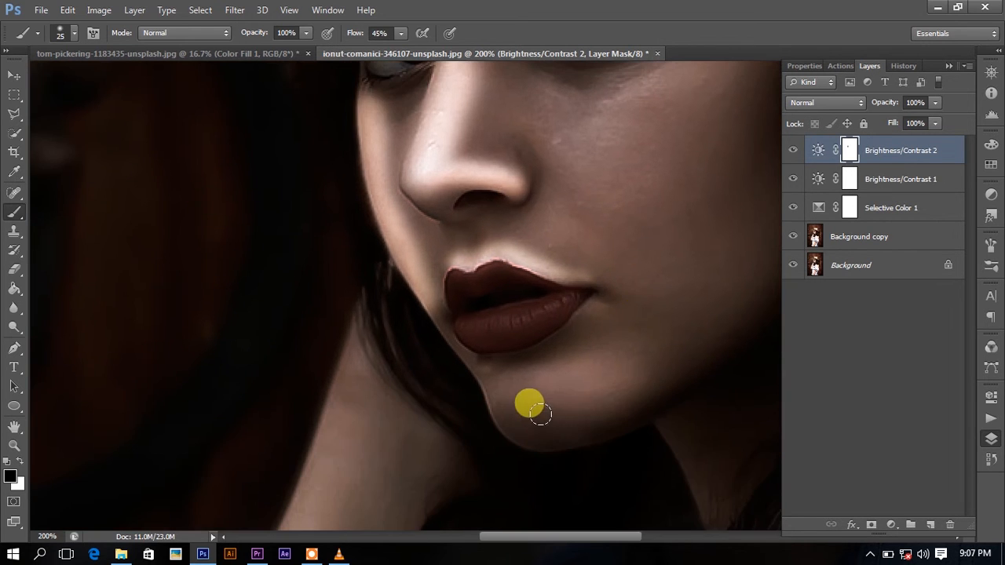
{"action": "key", "text": "bracketright"}
{"action": "key", "text": "bracketright"}
{"action": "key", "text": "bracketright"}
{"action": "key", "text": "bracketright"}
{"action": "key", "text": "bracketright"}
{"action": "left_click_drag", "start_coordinate": [502, 361], "coordinate": [619, 352]}
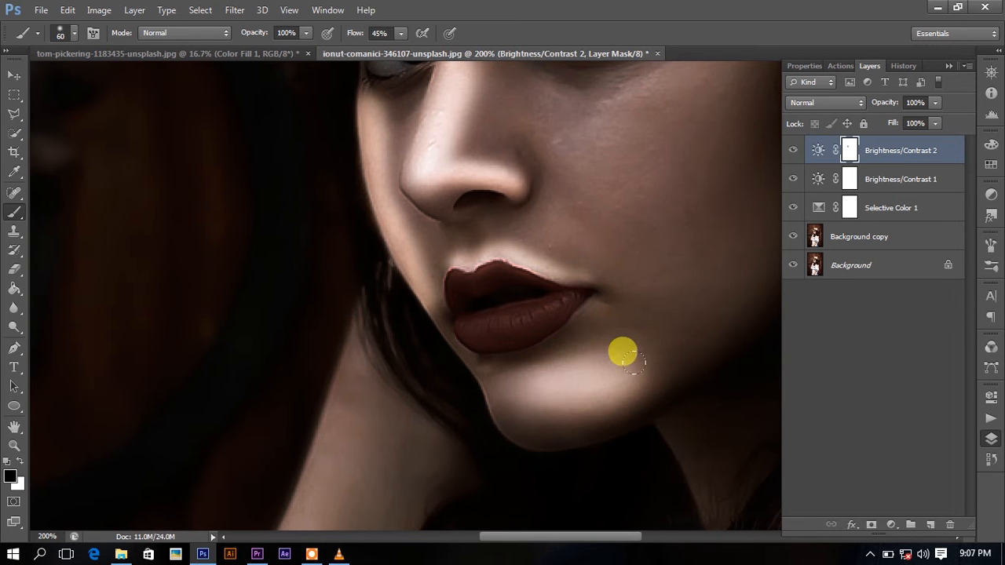
{"action": "left_click", "coordinate": [508, 381]}
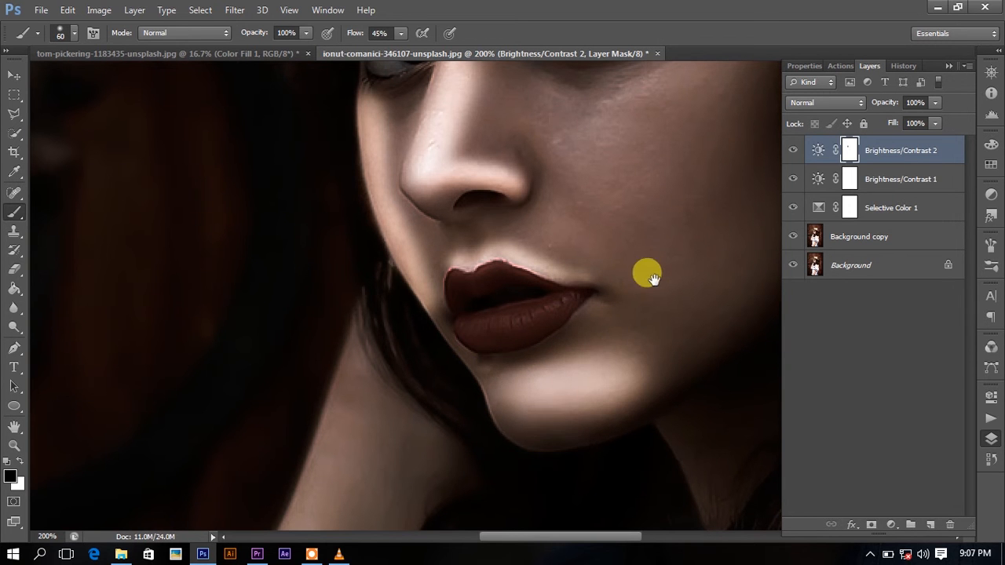
Brush a broad highlight onto the near cheek below the eye by masking out the darkening with a size 80 brush at 45% flow
{"action": "left_click_drag", "start_coordinate": [652, 279], "coordinate": [469, 428]}
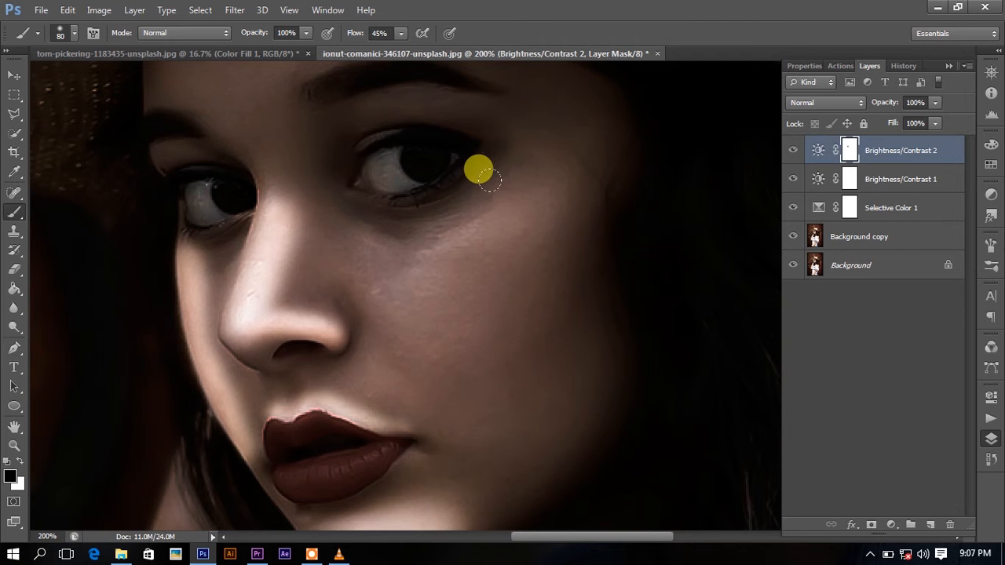
{"action": "mouse_move", "coordinate": [488, 179]}
{"action": "left_mouse_down"}
{"action": "mouse_move", "coordinate": [346, 255]}
{"action": "mouse_move", "coordinate": [425, 285]}
{"action": "mouse_move", "coordinate": [470, 261]}
{"action": "mouse_move", "coordinate": [449, 265]}
{"action": "left_mouse_up"}
{"action": "mouse_move", "coordinate": [391, 293]}
{"action": "left_mouse_down"}
{"action": "mouse_move", "coordinate": [499, 337]}
{"action": "mouse_move", "coordinate": [531, 378]}
{"action": "left_mouse_up"}
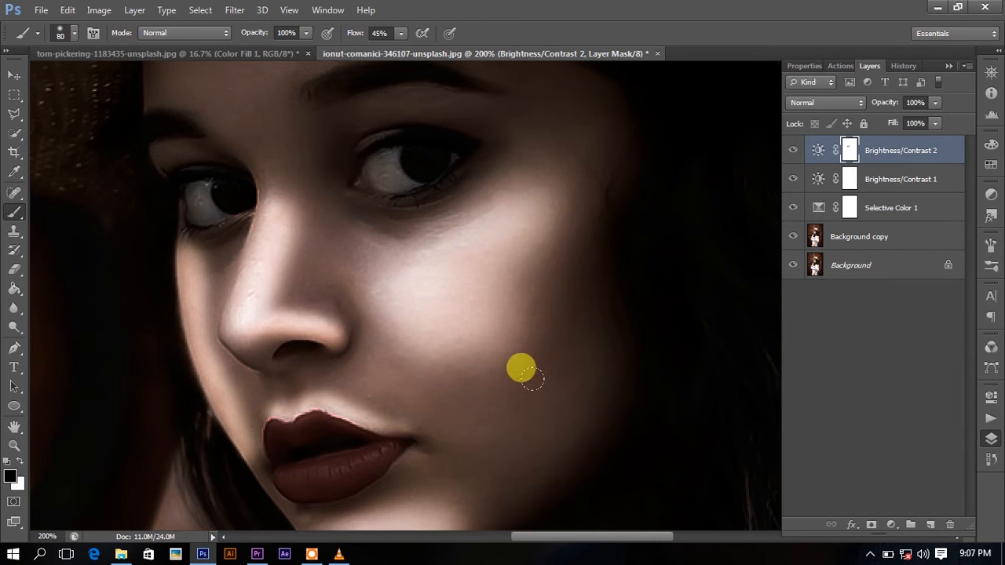
Mask the darkening off the forehead above the brows and, with a size 50 brush, off the whites of both eyes
{"action": "scroll", "coordinate": [427, 281], "scroll_direction": "up", "scroll_amount": 4}
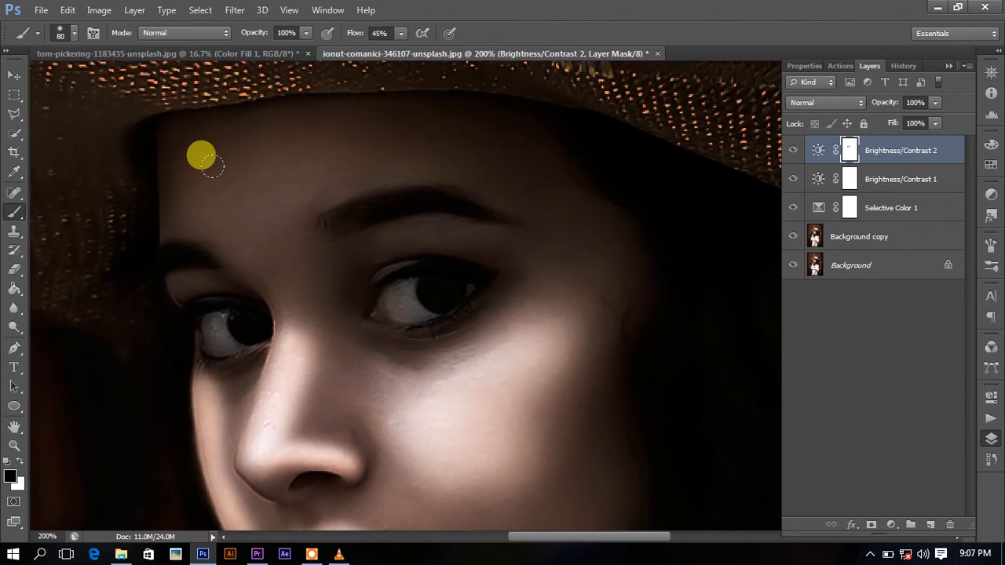
{"action": "mouse_move", "coordinate": [187, 151]}
{"action": "left_mouse_down"}
{"action": "mouse_move", "coordinate": [375, 116]}
{"action": "mouse_move", "coordinate": [323, 103]}
{"action": "left_mouse_up"}
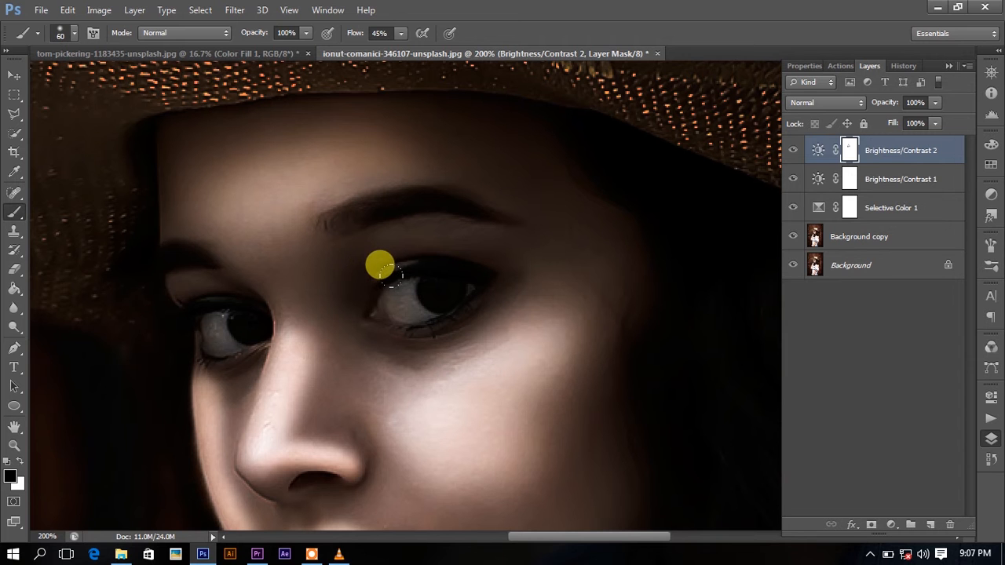
{"action": "left_click_drag", "start_coordinate": [396, 281], "coordinate": [408, 280]}
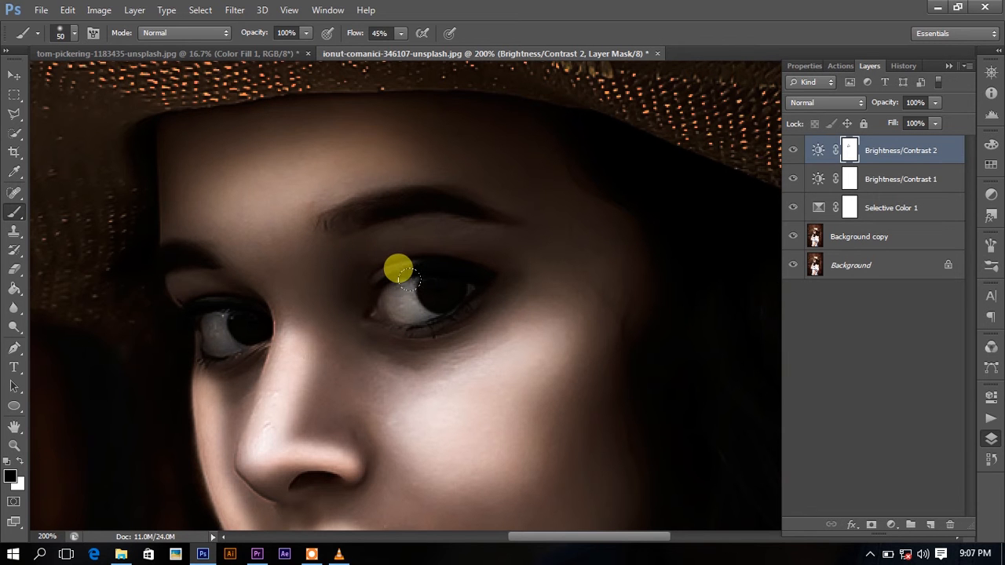
{"action": "left_click", "coordinate": [202, 315]}
Lower the brush flow to 23% and softly lighten the lower cheek and jaw on the mask with a size 70 brush
{"action": "scroll", "coordinate": [530, 357], "scroll_direction": "down", "scroll_amount": 4}
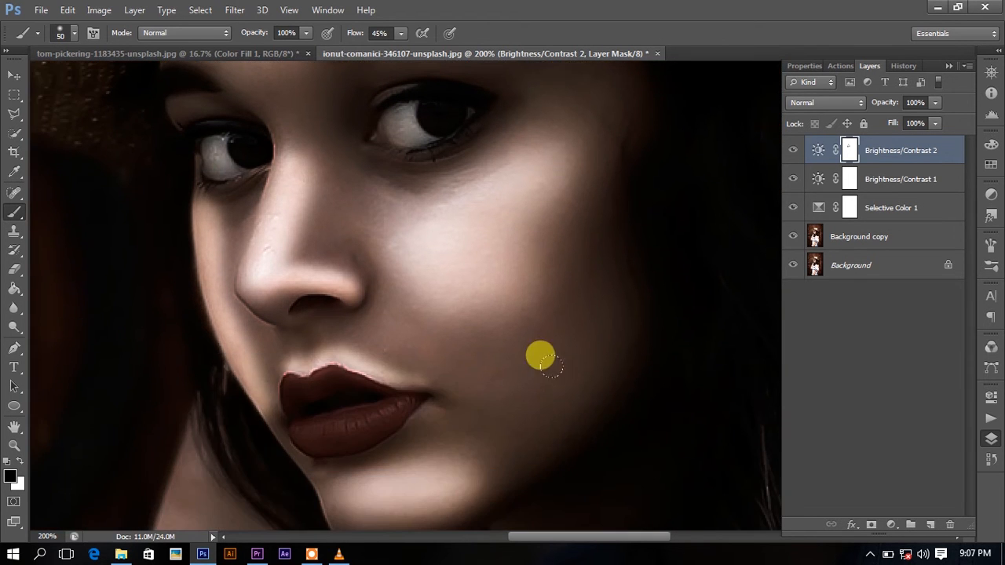
{"action": "left_click", "coordinate": [386, 49]}
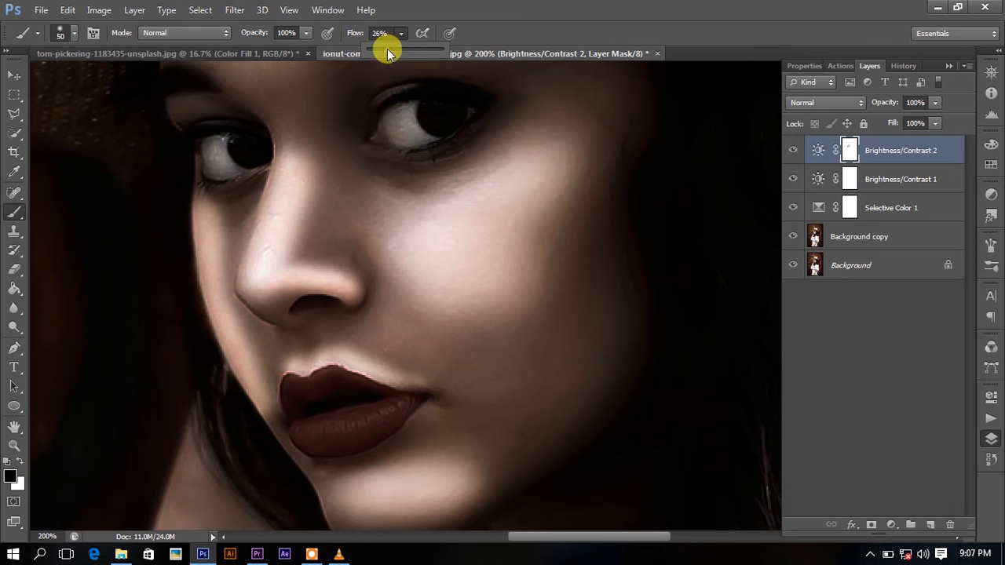
{"action": "key", "text": "Return"}
{"action": "key", "text": "]"}
{"action": "key", "text": "]"}
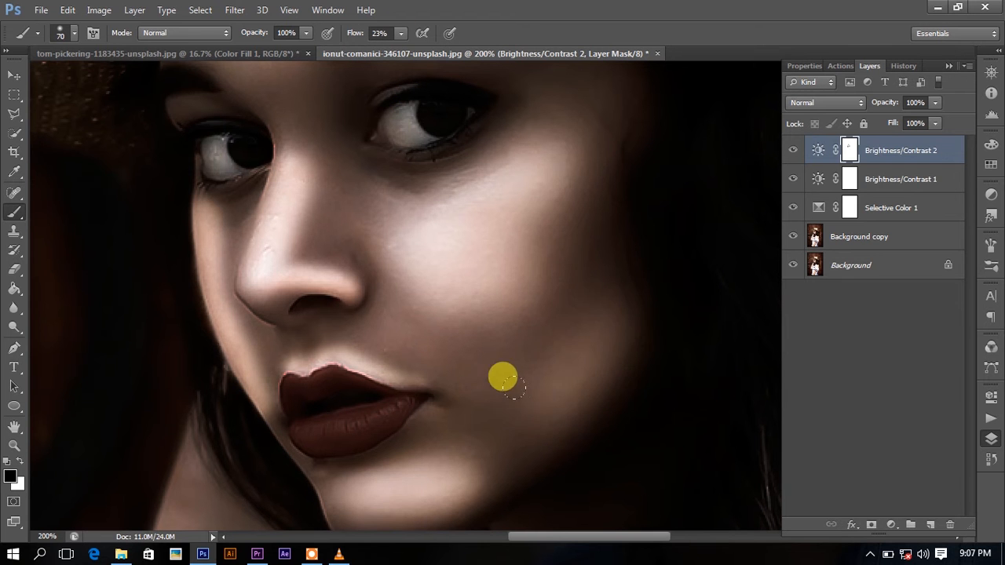
Paint on the darkening layer's mask along the raised forearm down to the elbow, enlarging the brush to size 90
{"action": "scroll", "coordinate": [518, 286], "scroll_direction": "down", "scroll_amount": 6}
{"action": "scroll", "coordinate": [518, 287], "scroll_direction": "down", "scroll_amount": 3}
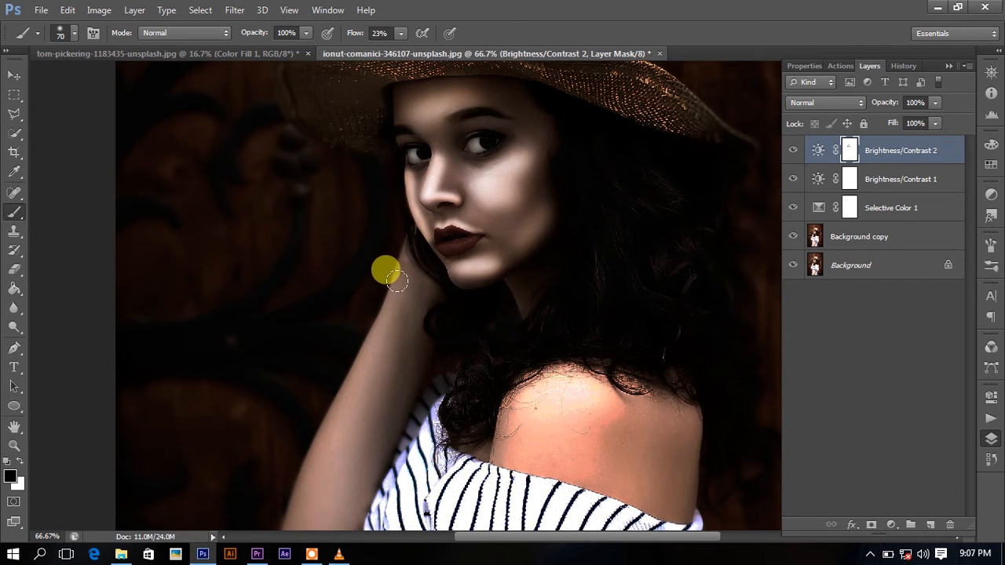
{"action": "left_click_drag", "start_coordinate": [398, 282], "coordinate": [320, 436]}
{"action": "left_click_drag", "start_coordinate": [439, 399], "coordinate": [482, 210]}
{"action": "mouse_move", "coordinate": [369, 228]}
{"action": "left_mouse_down"}
{"action": "mouse_move", "coordinate": [321, 362]}
{"action": "mouse_move", "coordinate": [423, 248]}
{"action": "mouse_move", "coordinate": [422, 161]}
{"action": "mouse_move", "coordinate": [411, 225]}
{"action": "mouse_move", "coordinate": [370, 320]}
{"action": "mouse_move", "coordinate": [361, 381]}
{"action": "mouse_move", "coordinate": [399, 357]}
{"action": "mouse_move", "coordinate": [412, 134]}
{"action": "mouse_move", "coordinate": [323, 337]}
{"action": "mouse_move", "coordinate": [323, 376]}
{"action": "left_mouse_up"}
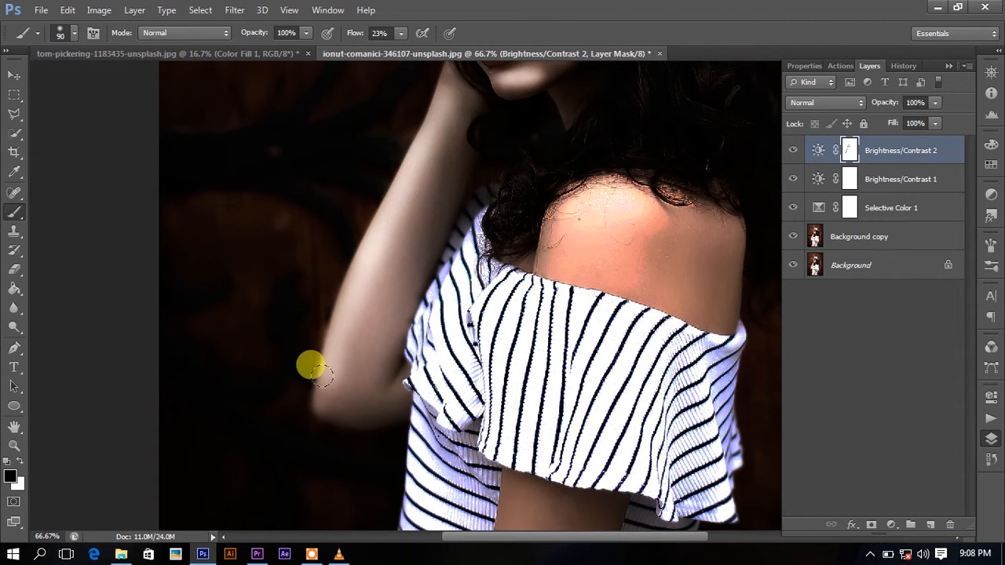
Mask the darkening off the lowered arm and the bare shoulder, using brush sizes of 150 down to 125
{"action": "left_click_drag", "start_coordinate": [633, 278], "coordinate": [609, 123]}
{"action": "key", "text": "ctrl+minus"}
{"action": "key", "text": "ctrl+minus"}
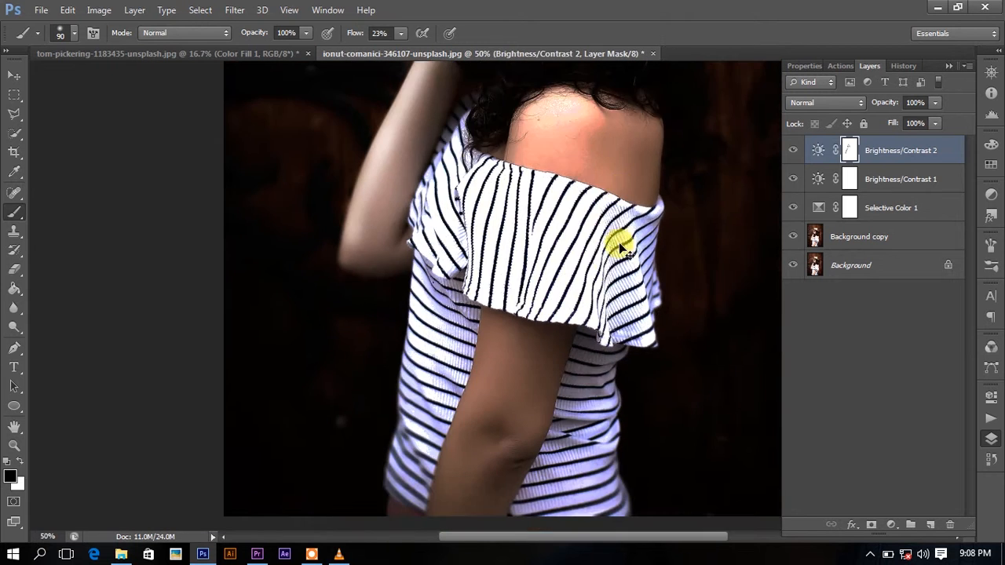
{"action": "key", "text": "]"}
{"action": "key", "text": "]"}
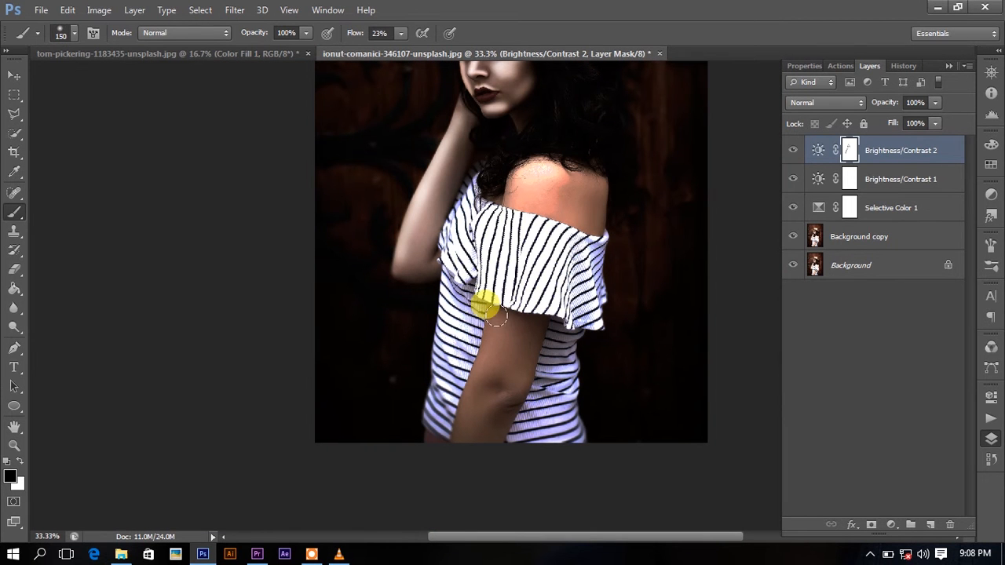
{"action": "mouse_move", "coordinate": [492, 325]}
{"action": "left_mouse_down"}
{"action": "mouse_move", "coordinate": [458, 432]}
{"action": "mouse_move", "coordinate": [491, 309]}
{"action": "mouse_move", "coordinate": [451, 438]}
{"action": "mouse_move", "coordinate": [562, 382]}
{"action": "mouse_move", "coordinate": [519, 418]}
{"action": "mouse_move", "coordinate": [489, 426]}
{"action": "mouse_move", "coordinate": [548, 328]}
{"action": "mouse_move", "coordinate": [536, 365]}
{"action": "mouse_move", "coordinate": [493, 422]}
{"action": "mouse_move", "coordinate": [571, 329]}
{"action": "mouse_move", "coordinate": [602, 171]}
{"action": "mouse_move", "coordinate": [578, 242]}
{"action": "mouse_move", "coordinate": [595, 222]}
{"action": "mouse_move", "coordinate": [602, 176]}
{"action": "mouse_move", "coordinate": [602, 221]}
{"action": "mouse_move", "coordinate": [577, 210]}
{"action": "left_mouse_up"}
{"action": "key", "text": "bracketleft"}
{"action": "key", "text": "bracketleft"}
{"action": "key", "text": "bracketleft"}
{"action": "key", "text": "bracketright"}
{"action": "key", "text": "ctrl+minus"}
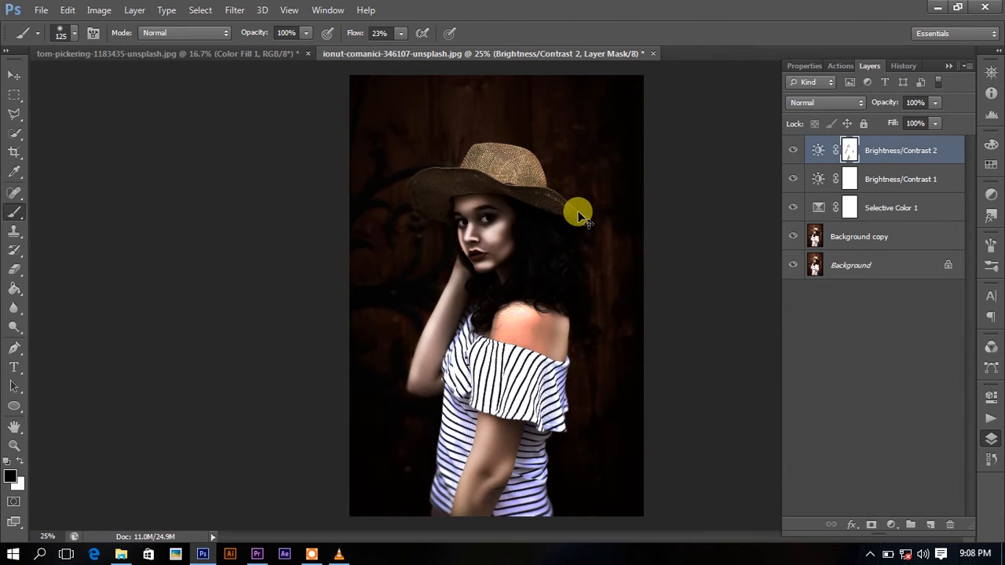
Lighten the straw hat by painting over it on the darkening layer's mask with the size 125 brush at 23% flow
{"action": "key", "text": "ctrl+plus"}
{"action": "key", "text": "ctrl+plus"}
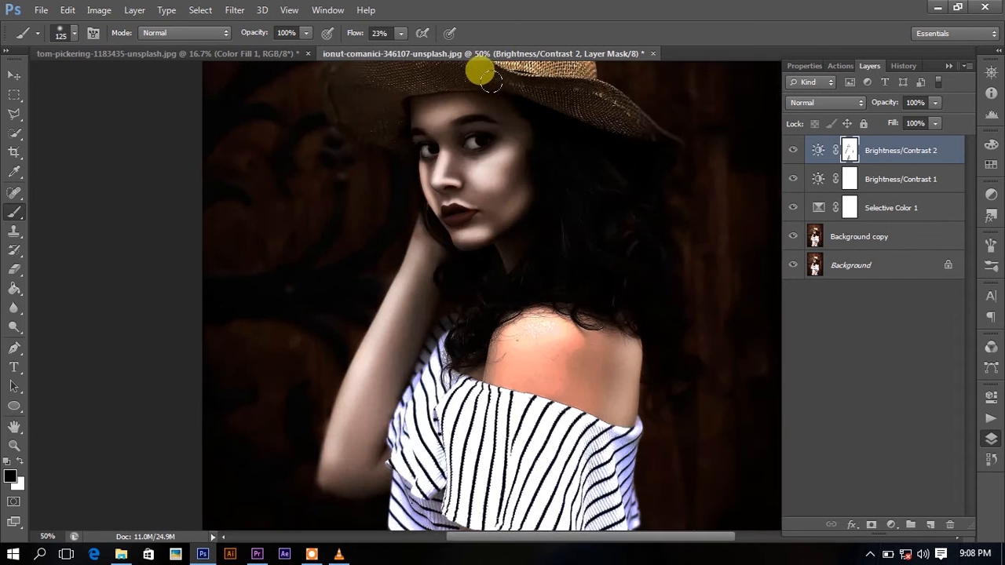
{"action": "scroll", "coordinate": [486, 110], "scroll_direction": "up", "scroll_amount": 4}
{"action": "mouse_move", "coordinate": [471, 127]}
{"action": "left_mouse_down"}
{"action": "mouse_move", "coordinate": [437, 123]}
{"action": "mouse_move", "coordinate": [498, 105]}
{"action": "mouse_move", "coordinate": [594, 171]}
{"action": "mouse_move", "coordinate": [339, 163]}
{"action": "mouse_move", "coordinate": [393, 154]}
{"action": "mouse_move", "coordinate": [443, 178]}
{"action": "mouse_move", "coordinate": [651, 170]}
{"action": "left_mouse_up"}
{"action": "key", "text": "ctrl+minus"}
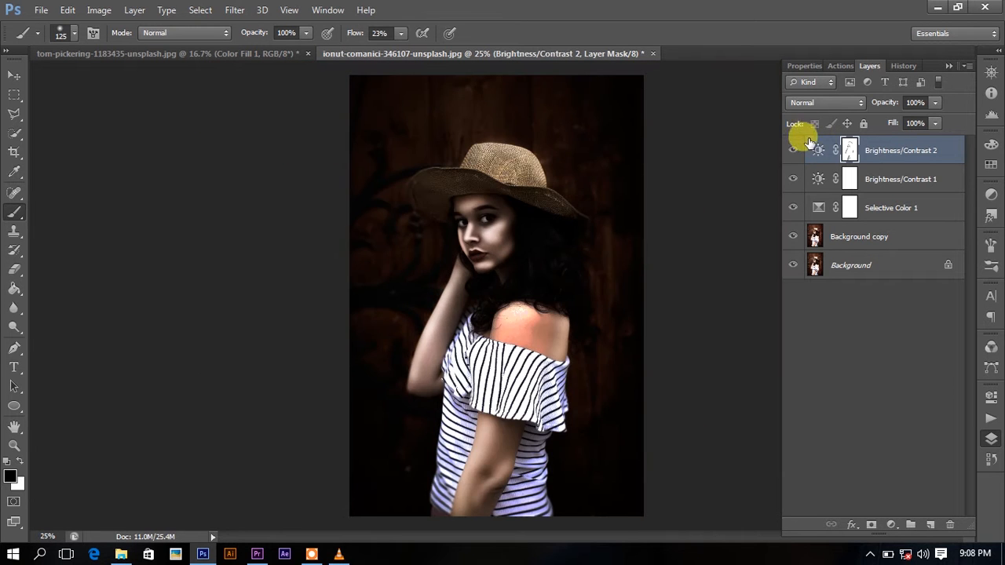
Compare the portrait with and without the second Brightness/Contrast layer, and reduce that layer's opacity to 38%
{"action": "left_click", "coordinate": [793, 150]}
{"action": "left_click", "coordinate": [792, 149]}
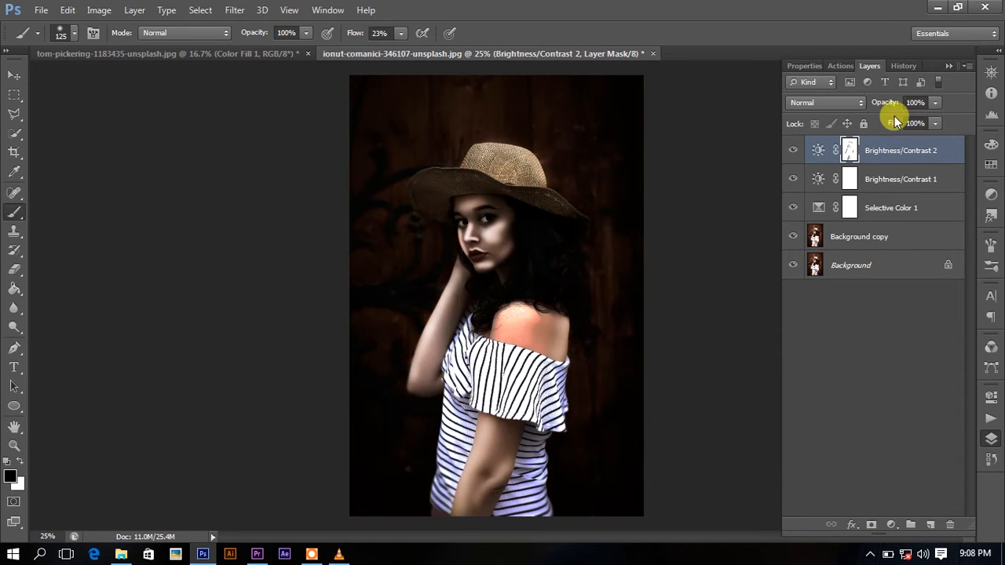
{"action": "left_click", "coordinate": [934, 102]}
{"action": "mouse_move", "coordinate": [882, 121]}
{"action": "left_mouse_down"}
{"action": "mouse_move", "coordinate": [860, 121]}
{"action": "mouse_move", "coordinate": [898, 120]}
{"action": "mouse_move", "coordinate": [889, 123]}
{"action": "left_mouse_up"}
Examine the softened darkening across the face, arm and shoulder, both close up and in the whole portrait
{"action": "key", "text": "ctrl+plus"}
{"action": "key", "text": "ctrl+plus"}
{"action": "key", "text": "ctrl+plus"}
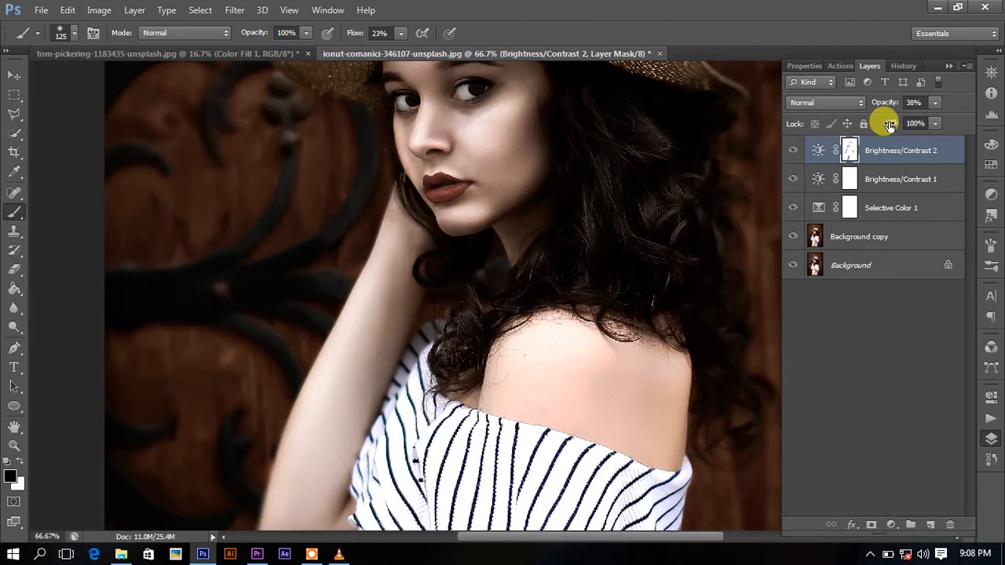
{"action": "key", "text": "ctrl+minus"}
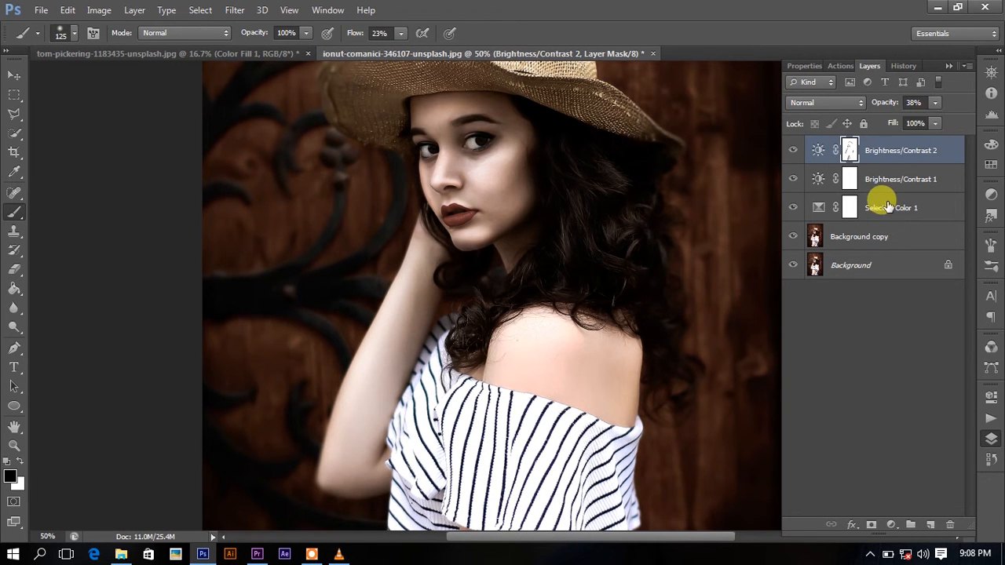
{"action": "key", "text": "ctrl+minus"}
{"action": "key", "text": "ctrl+minus"}
{"action": "key", "text": "ctrl+plus"}
{"action": "key", "text": "ctrl+plus"}
{"action": "key", "text": "ctrl+plus"}
{"action": "key", "text": "ctrl+plus"}
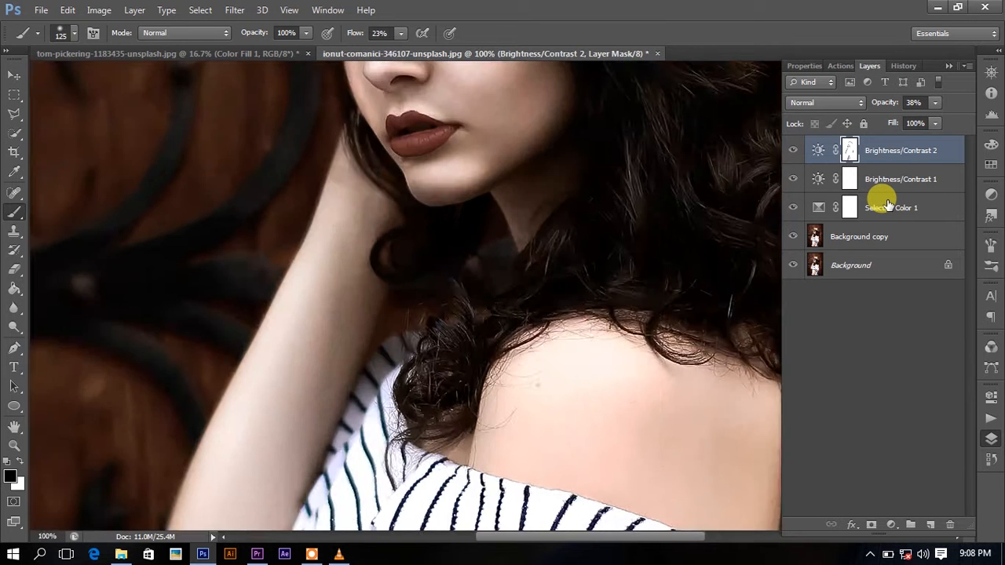
{"action": "key", "text": "ctrl+minus"}
{"action": "key", "text": "ctrl+minus"}
{"action": "key", "text": "ctrl+minus"}
{"action": "key", "text": "ctrl+minus"}
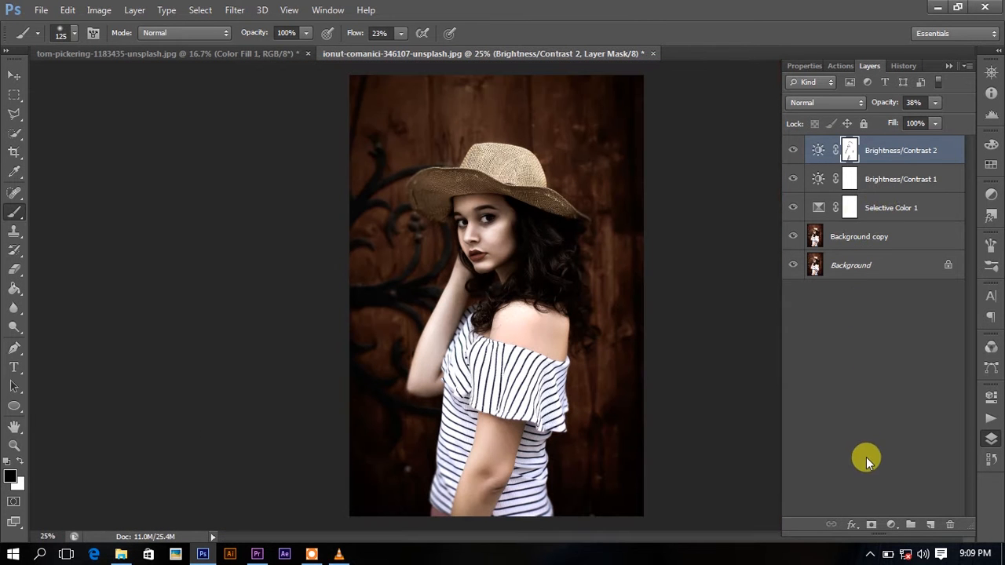
Add a Color Balance adjustment layer and shift the midtones towards cyan, slightly towards green, and towards yellow
{"action": "left_click", "coordinate": [890, 525]}
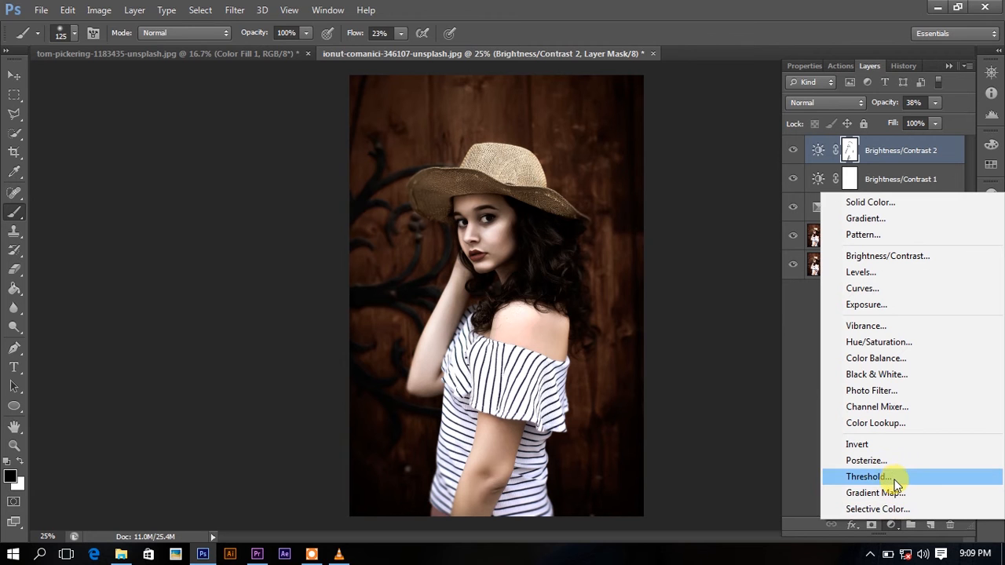
{"action": "left_click", "coordinate": [874, 358]}
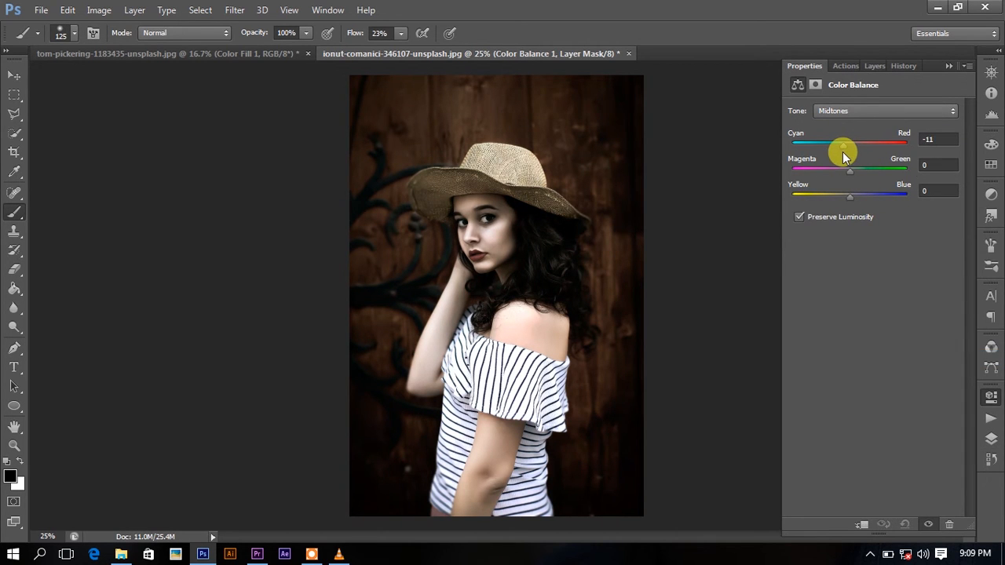
{"action": "left_click_drag", "start_coordinate": [842, 152], "coordinate": [854, 174]}
{"action": "left_click_drag", "start_coordinate": [855, 197], "coordinate": [842, 201]}
{"action": "left_click", "coordinate": [875, 66]}
Examine the colour-balanced portrait close up and as a whole
{"action": "key", "text": "ctrl+plus"}
{"action": "key", "text": "ctrl+plus"}
{"action": "key", "text": "ctrl+plus"}
{"action": "key", "text": "ctrl+plus"}
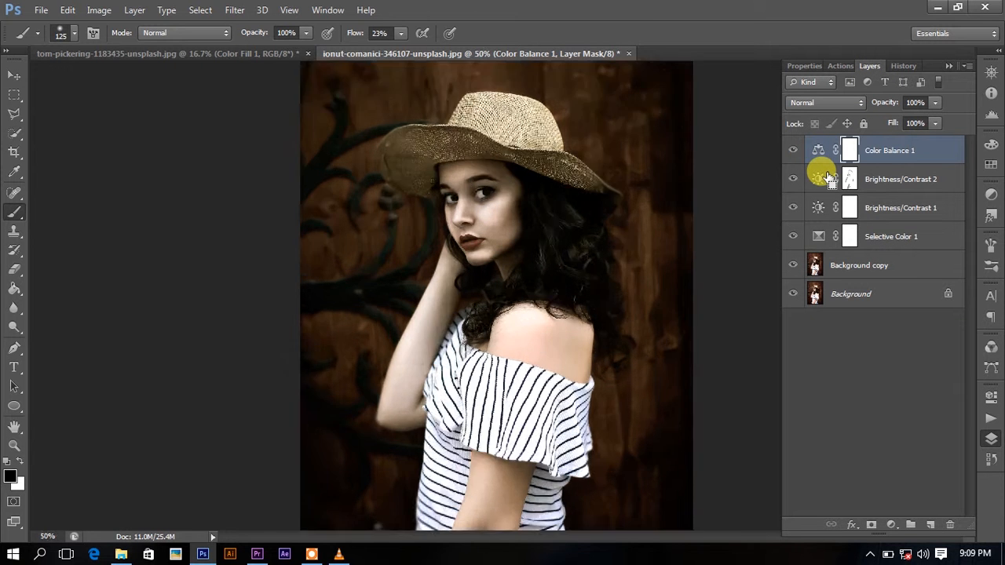
{"action": "key", "text": "ctrl+minus"}
{"action": "key", "text": "ctrl+minus"}
{"action": "key", "text": "ctrl+minus"}
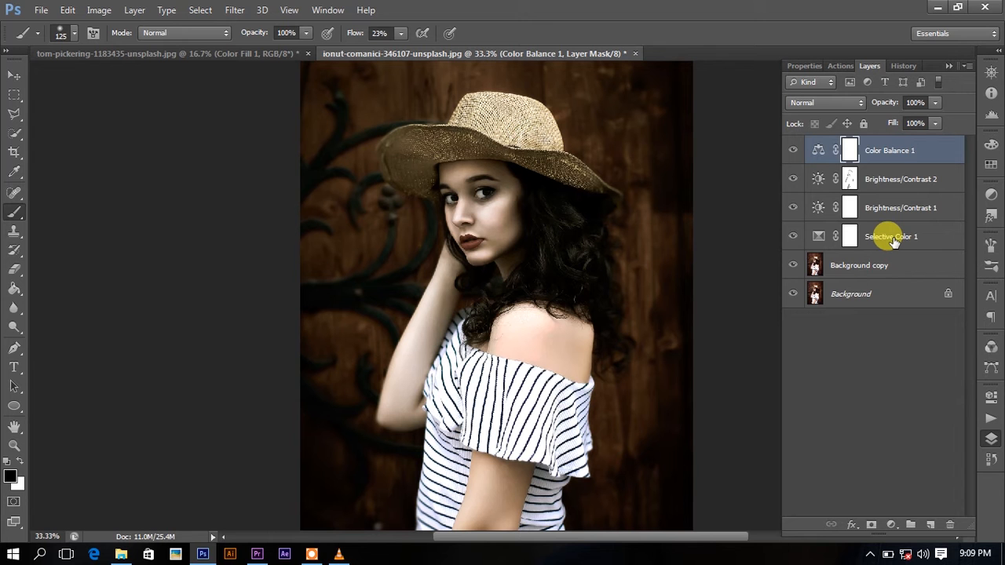
Stamp all visible layers into a new top layer and apply Surface Blur with an 11-pixel radius and a threshold of 15 levels
{"action": "key", "text": "ctrl+shift+alt+e"}
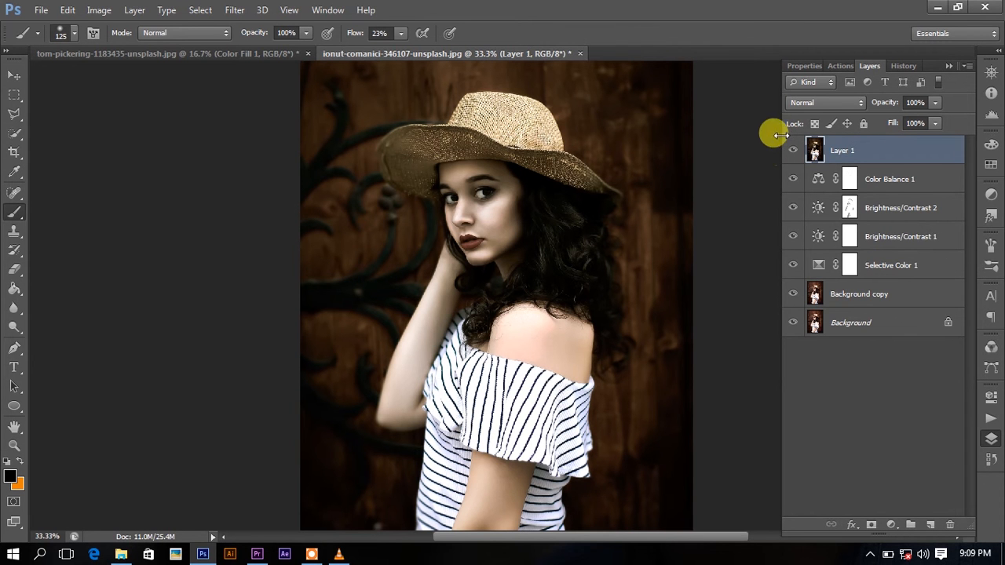
{"action": "left_click", "coordinate": [235, 10]}
{"action": "mouse_move", "coordinate": [283, 159]}
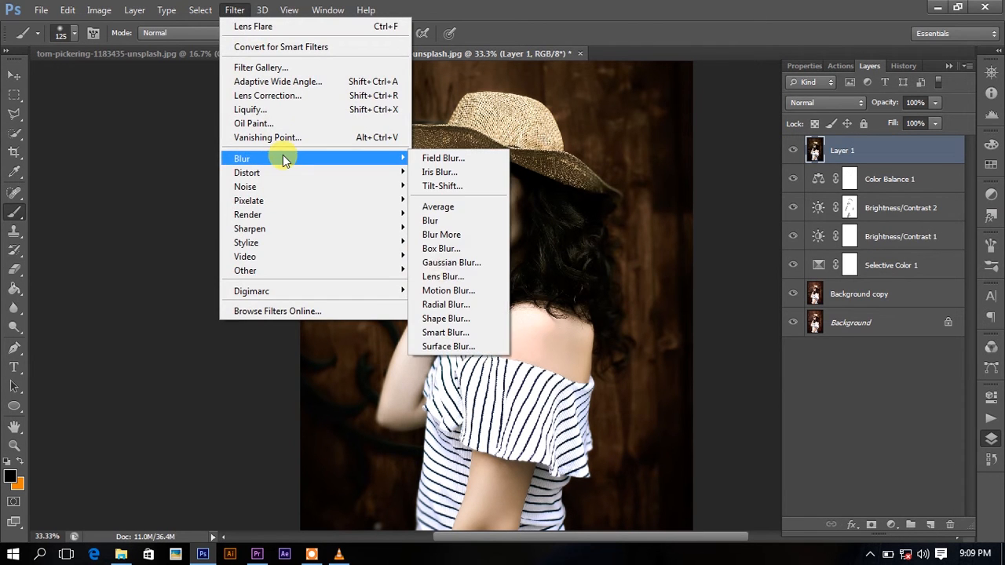
{"action": "left_click", "coordinate": [453, 345]}
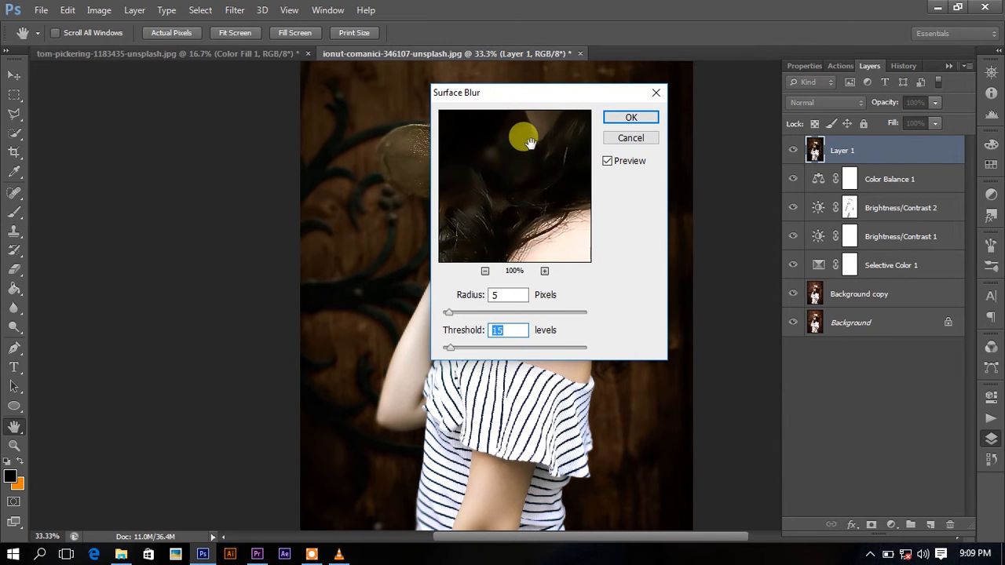
{"action": "left_click_drag", "start_coordinate": [530, 143], "coordinate": [518, 227]}
{"action": "left_click_drag", "start_coordinate": [525, 168], "coordinate": [530, 214]}
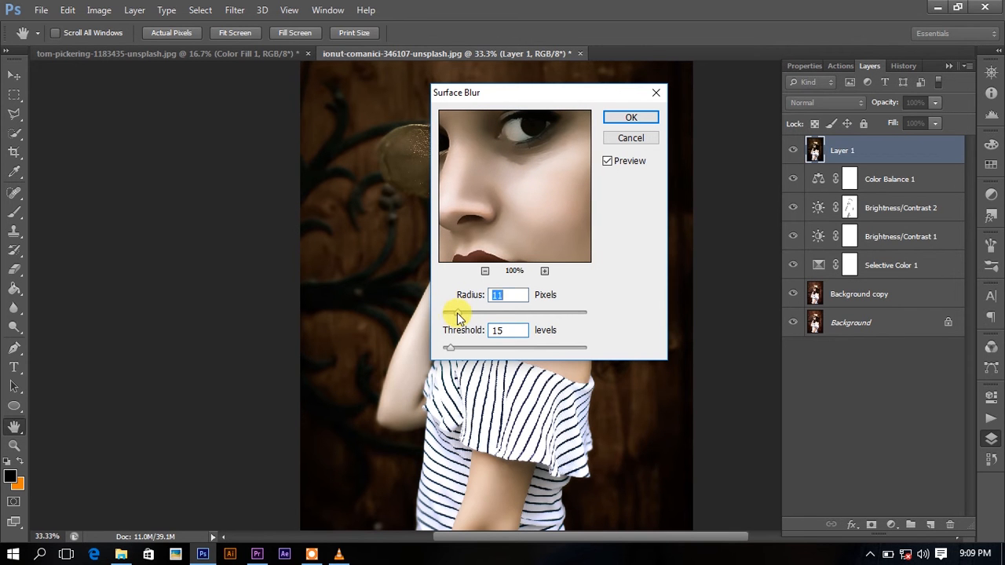
{"action": "left_click", "coordinate": [622, 121]}
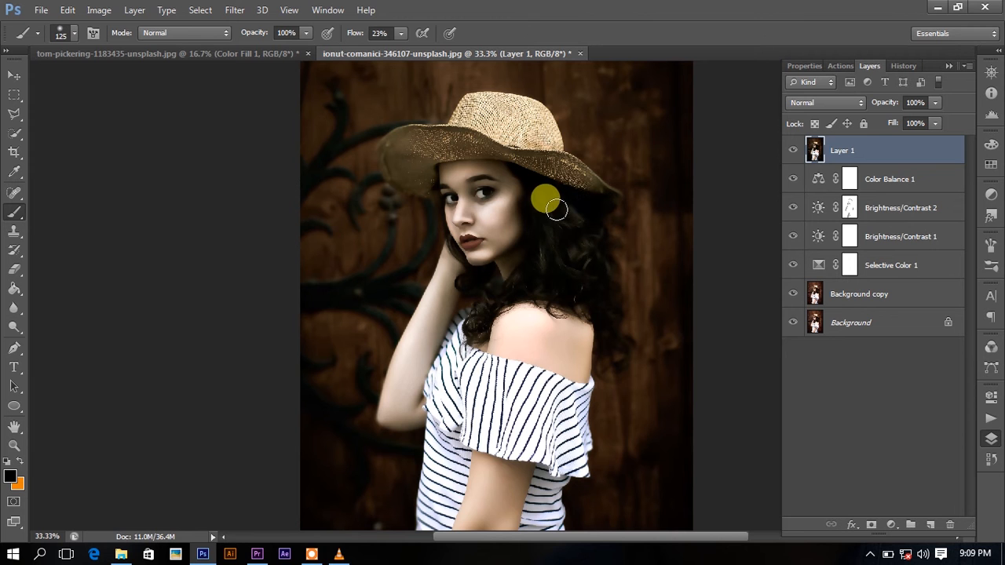
Inspect the skin smoothing on the face at 200% and check it against the wider portrait
{"action": "scroll", "coordinate": [504, 212], "scroll_direction": "up", "scroll_amount": 2, "text": "alt"}
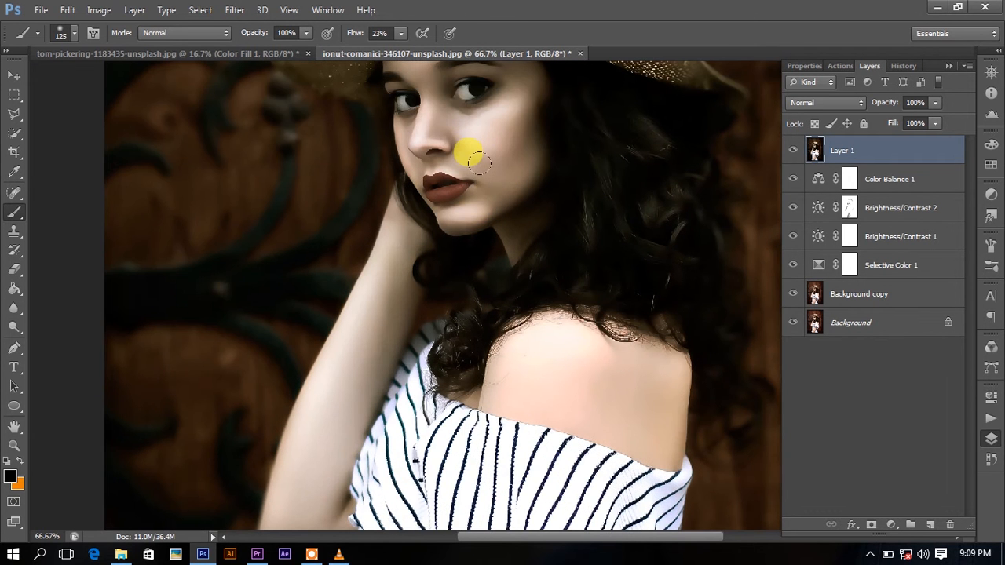
{"action": "key", "text": "ctrl+plus"}
{"action": "key", "text": "ctrl+plus"}
{"action": "left_click_drag", "start_coordinate": [482, 146], "coordinate": [581, 446]}
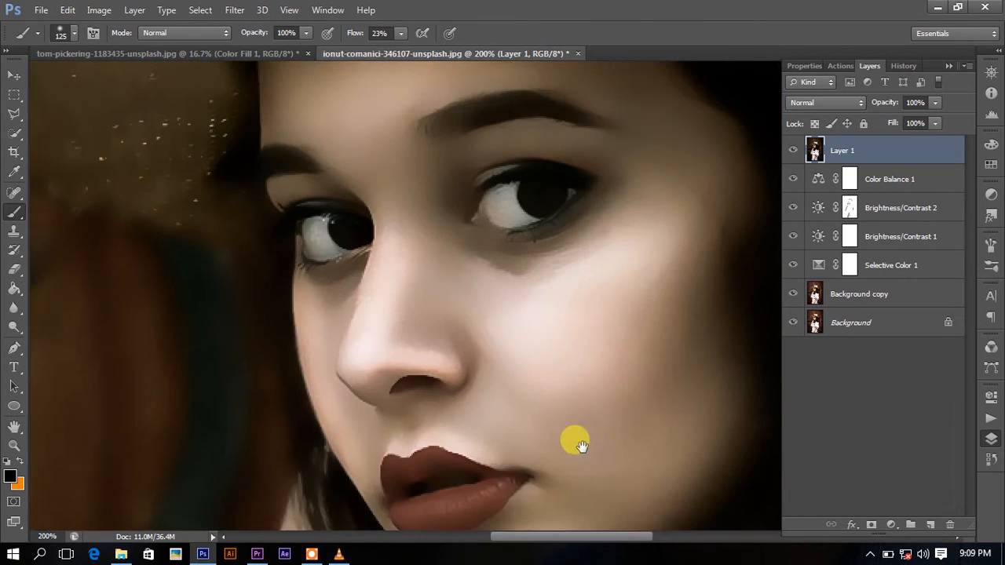
{"action": "scroll", "coordinate": [592, 381], "scroll_direction": "down", "scroll_amount": 4, "text": "alt"}
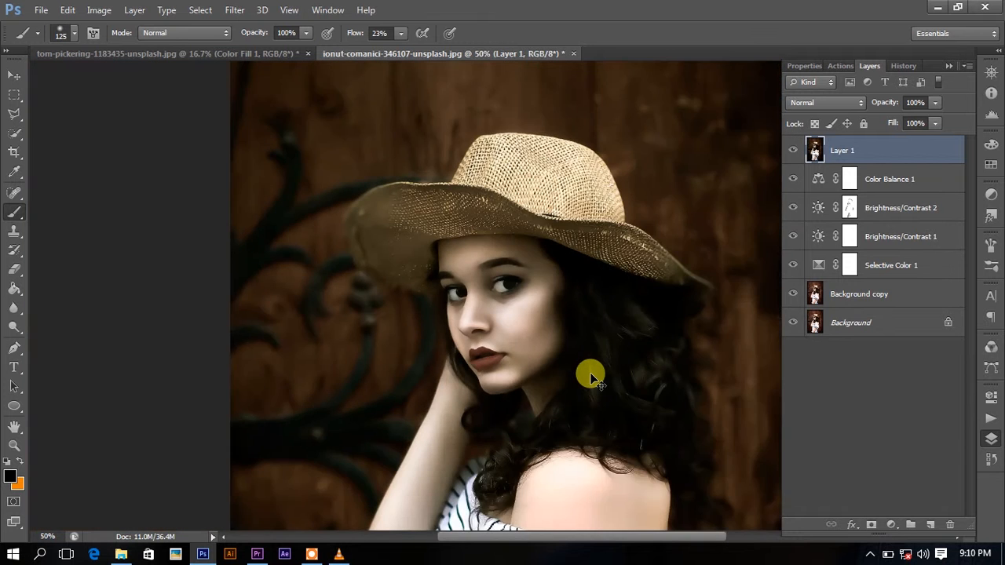
{"action": "scroll", "coordinate": [590, 369], "scroll_direction": "up", "scroll_amount": 1, "text": "alt"}
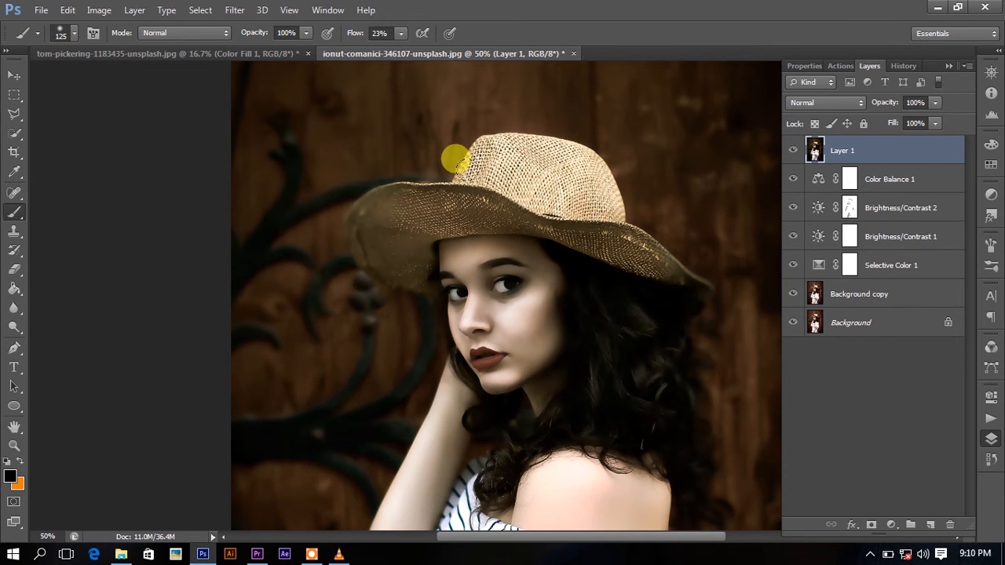
Try a black brush stroke on the hat's crown on the blurred layer and undo it
{"action": "left_click_drag", "start_coordinate": [456, 154], "coordinate": [484, 133]}
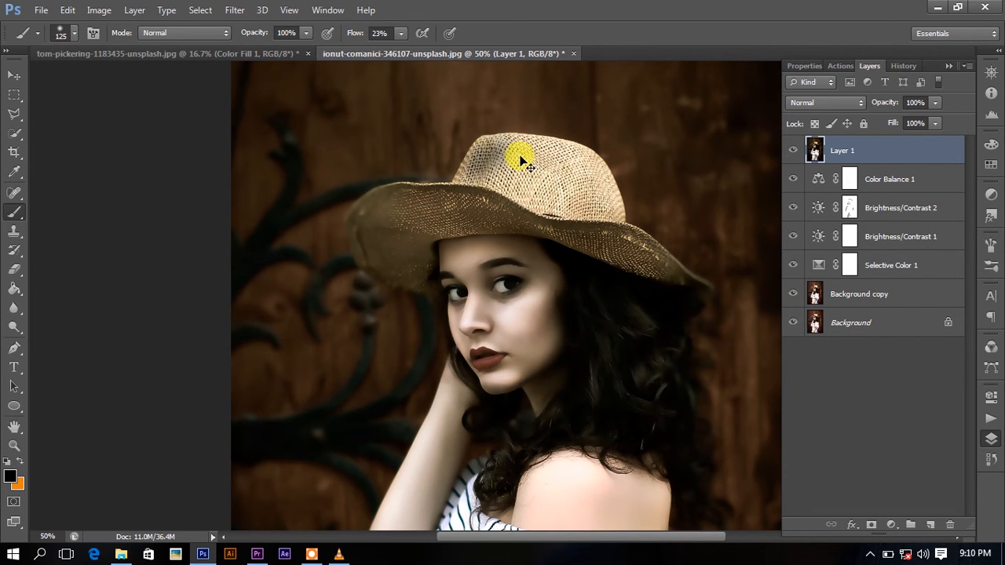
{"action": "key", "text": "ctrl+z"}
Erase the blurred layer over the straw hat with the Eraser enlarged to 200 px to bring back its weave texture
{"action": "left_click", "coordinate": [789, 151]}
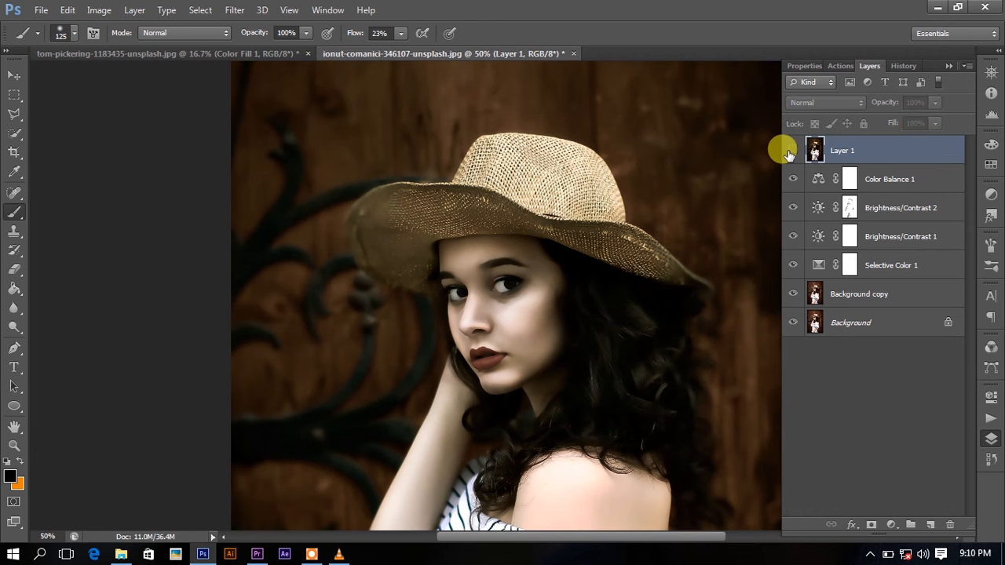
{"action": "left_click", "coordinate": [788, 150]}
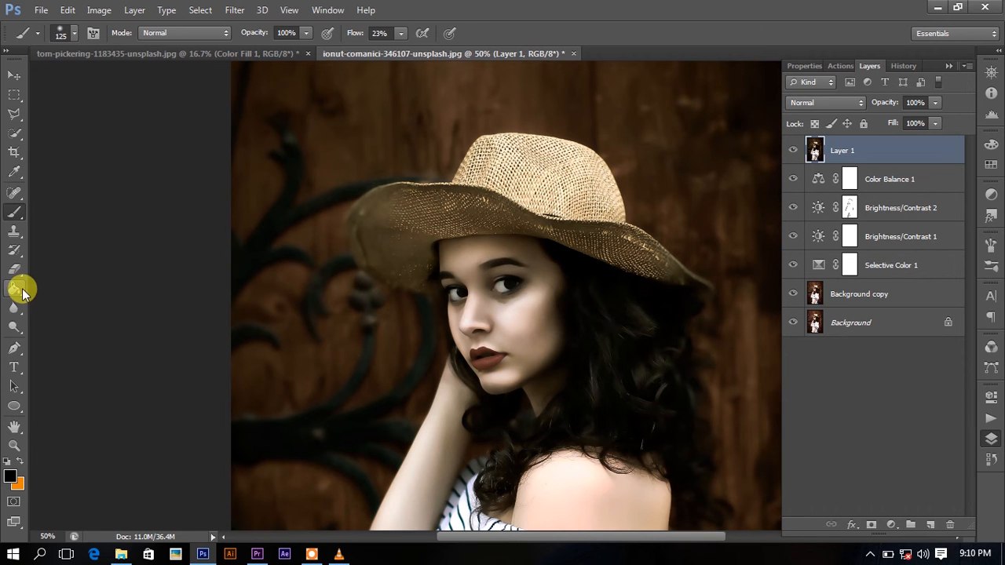
{"action": "left_click", "coordinate": [16, 270]}
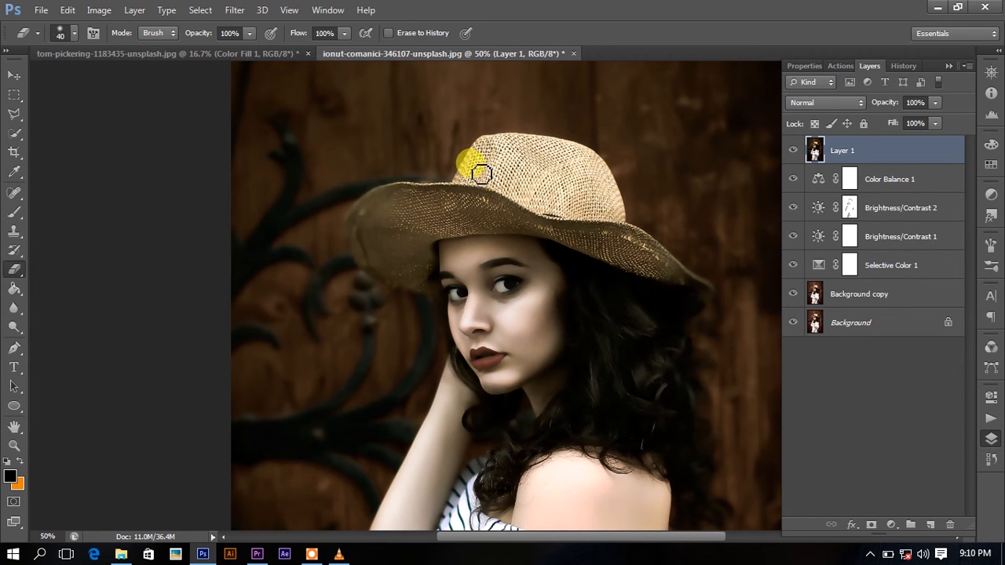
{"action": "key", "text": "]"}
{"action": "key", "text": "]"}
{"action": "key", "text": "]"}
{"action": "key", "text": "]"}
{"action": "key", "text": "]"}
{"action": "key", "text": "]"}
{"action": "key", "text": "]"}
{"action": "key", "text": "]"}
{"action": "key", "text": "]"}
{"action": "key", "text": "]"}
{"action": "key", "text": "]"}
{"action": "key", "text": "]"}
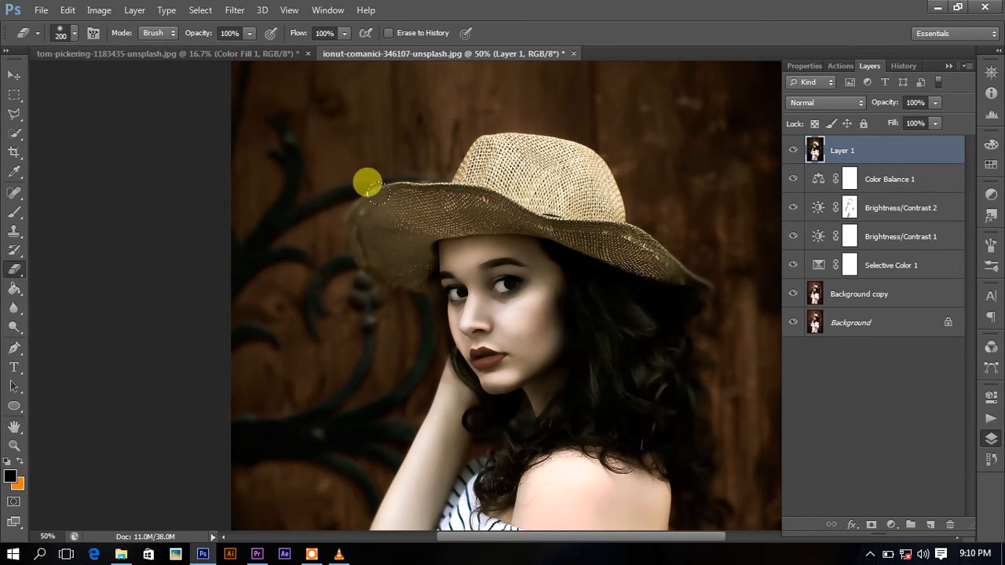
Erase the blurred layer over the eyes and lips with a 50 px eraser to restore their detail
{"action": "key", "text": "["}
{"action": "key", "text": "["}
{"action": "key", "text": "["}
{"action": "mouse_move", "coordinate": [503, 284]}
{"action": "left_mouse_down"}
{"action": "mouse_move", "coordinate": [461, 288]}
{"action": "mouse_move", "coordinate": [486, 269]}
{"action": "mouse_move", "coordinate": [518, 263]}
{"action": "mouse_move", "coordinate": [452, 276]}
{"action": "mouse_move", "coordinate": [483, 327]}
{"action": "mouse_move", "coordinate": [482, 368]}
{"action": "left_mouse_up"}
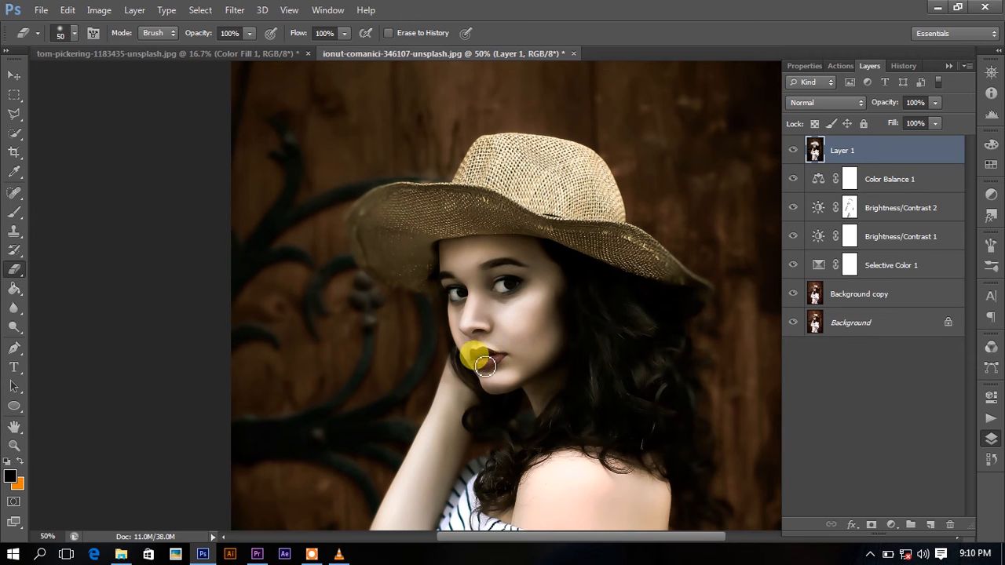
Erase the blurred layer over the curly hair with the eraser enlarged to 150 px
{"action": "scroll", "coordinate": [484, 367], "scroll_direction": "down", "scroll_amount": 1}
{"action": "key", "text": "bracketright"}
{"action": "key", "text": "bracketright"}
{"action": "key", "text": "bracketright"}
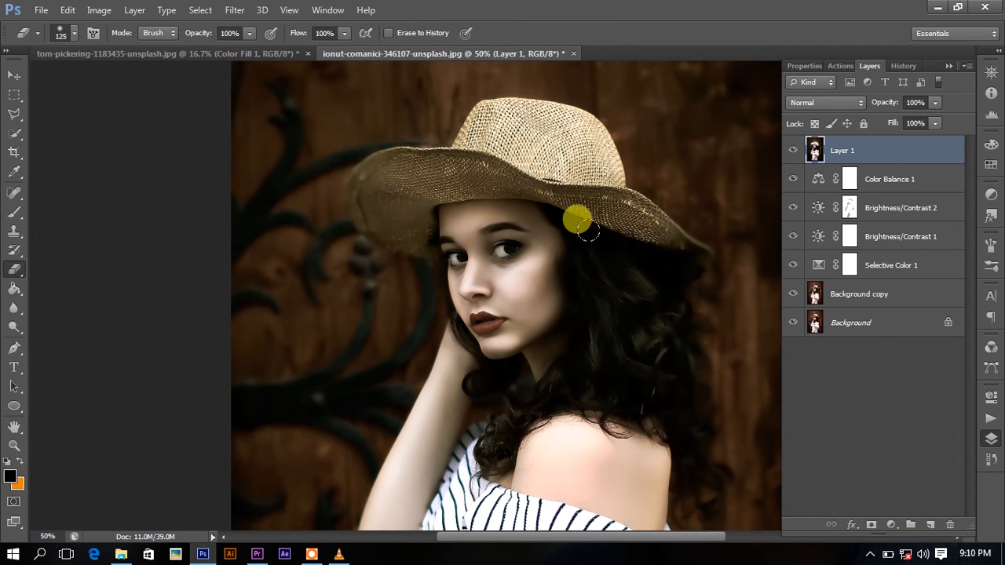
{"action": "key", "text": "bracketright"}
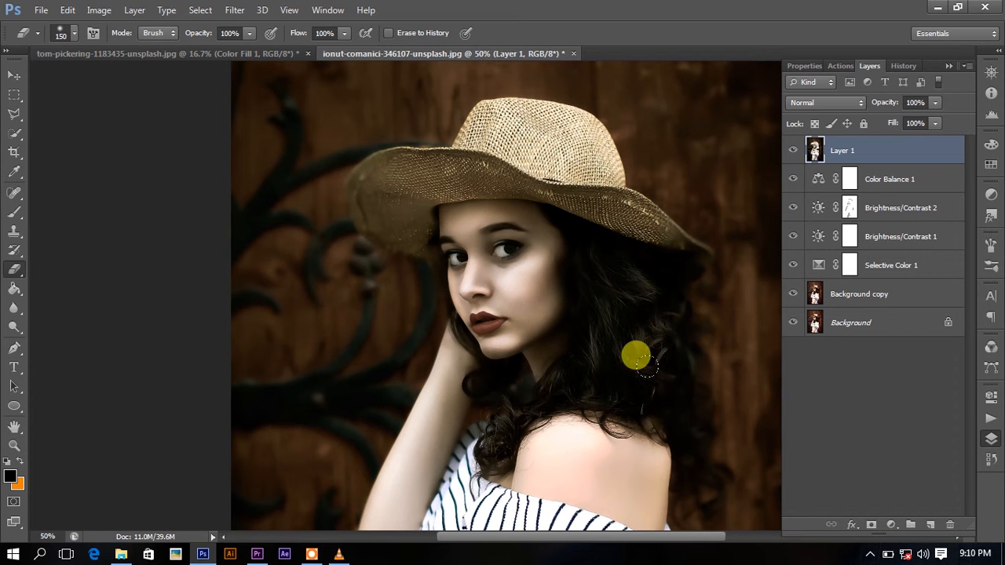
Erase the blurred layer over the striped top down to its hem with the 150 px eraser, leaving the skin smoothed
{"action": "scroll", "coordinate": [663, 353], "scroll_direction": "down", "scroll_amount": 5}
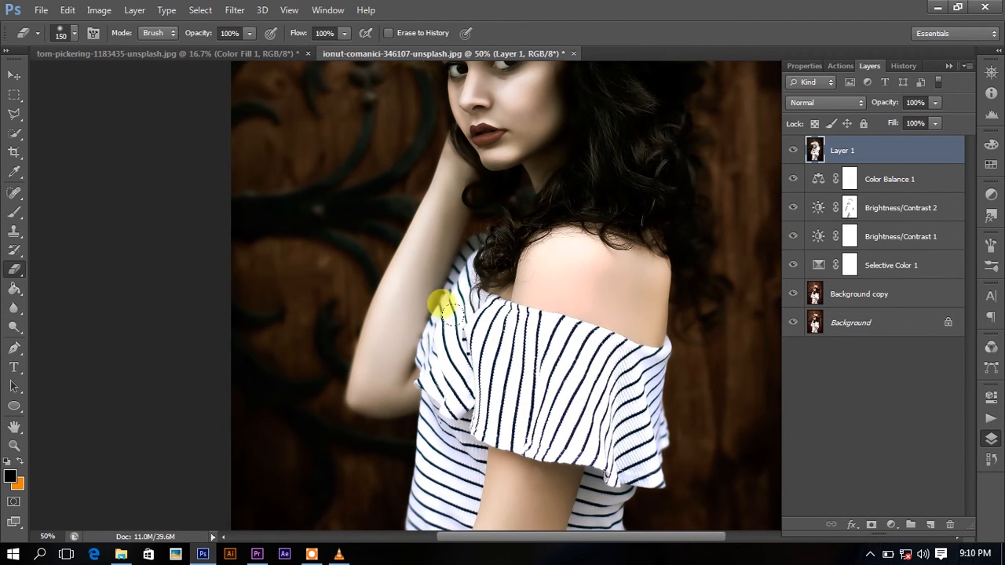
{"action": "scroll", "coordinate": [427, 479], "scroll_direction": "down", "scroll_amount": 5}
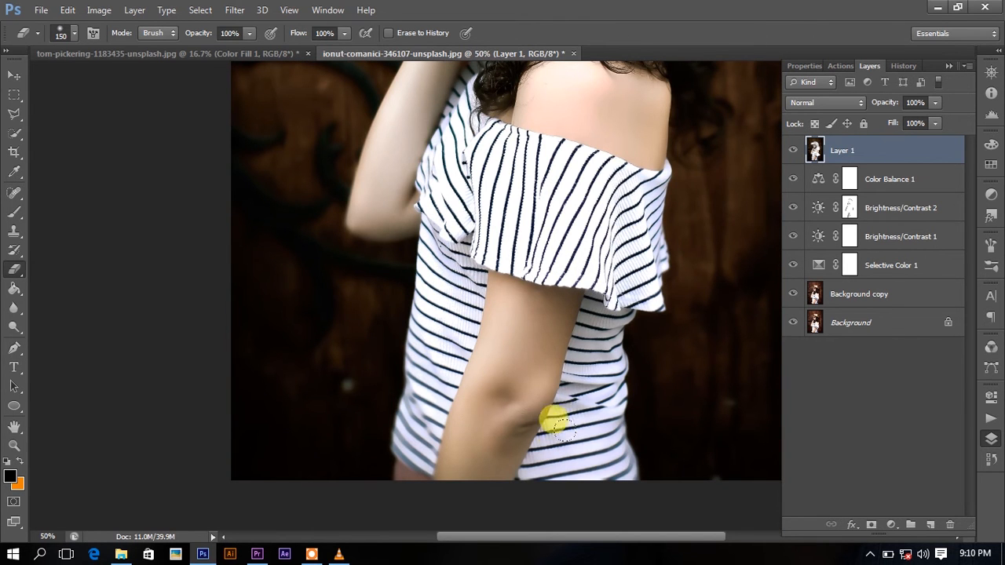
{"action": "scroll", "coordinate": [605, 202], "scroll_direction": "up", "scroll_amount": 10}
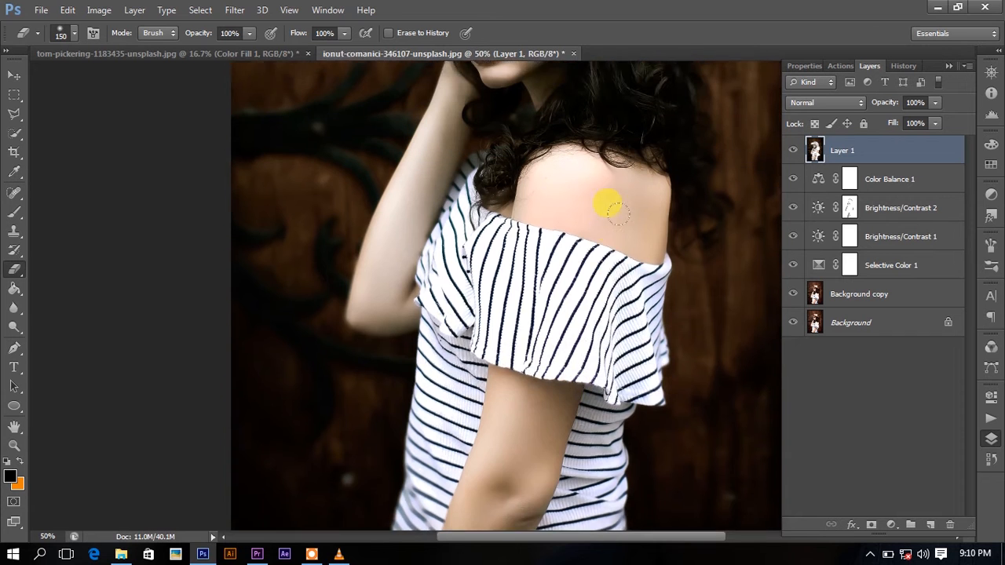
{"action": "scroll", "coordinate": [652, 274], "scroll_direction": "up", "scroll_amount": 1}
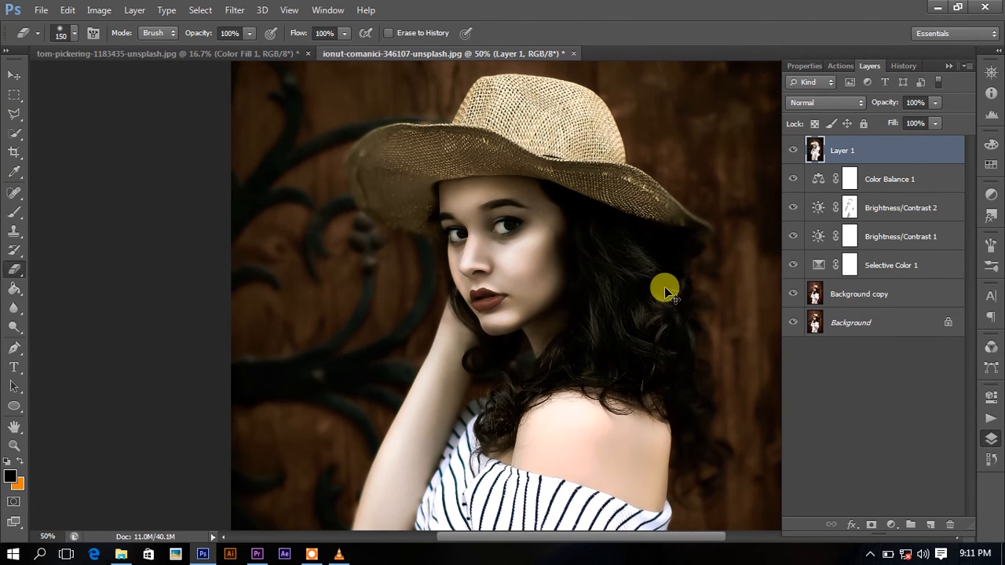
Stamp all visible layers into a new top layer and apply a High Pass filter with a 3.8-pixel radius
{"action": "key", "text": "ctrl+shift+alt+e"}
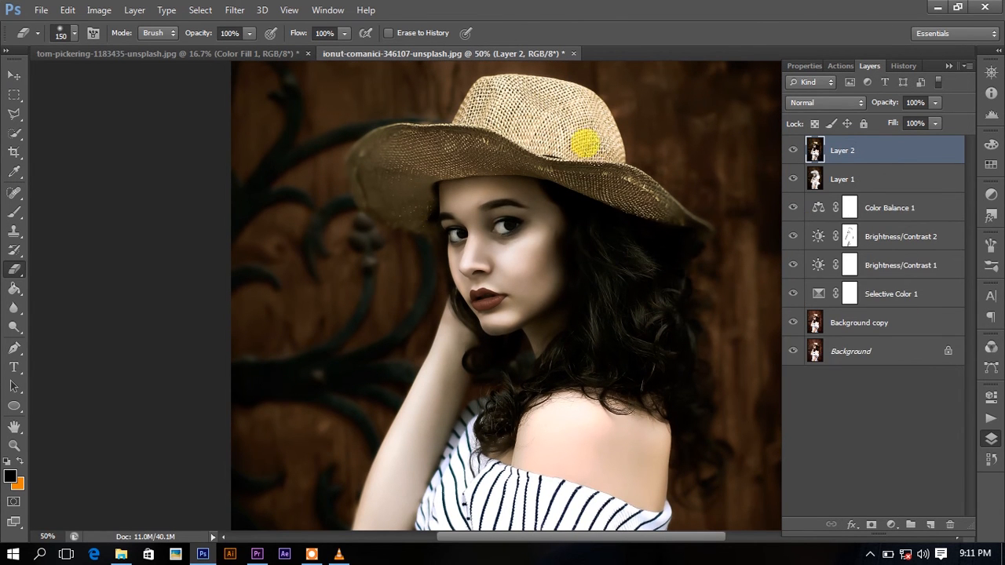
{"action": "left_click", "coordinate": [234, 10]}
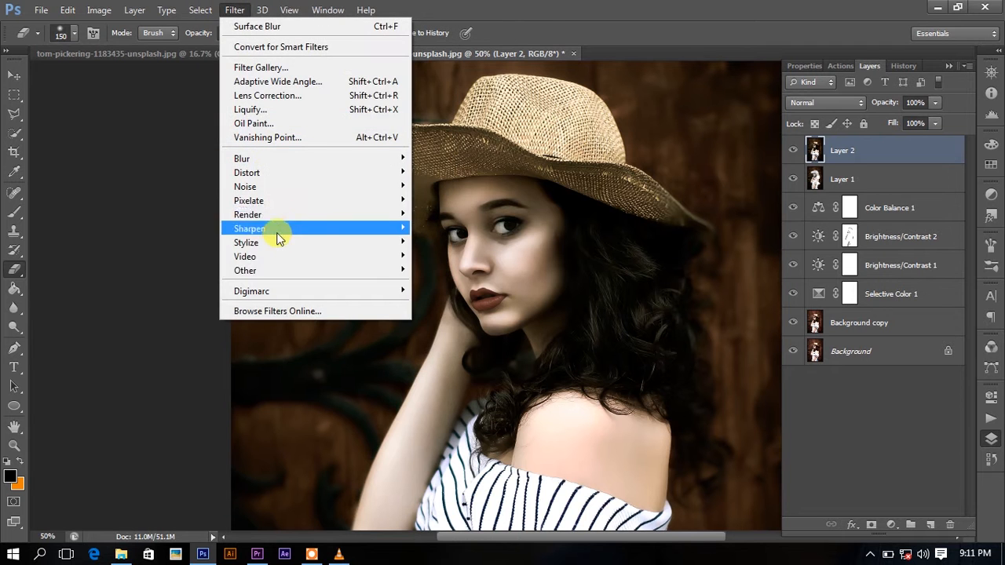
{"action": "mouse_move", "coordinate": [280, 269]}
{"action": "left_click", "coordinate": [443, 282]}
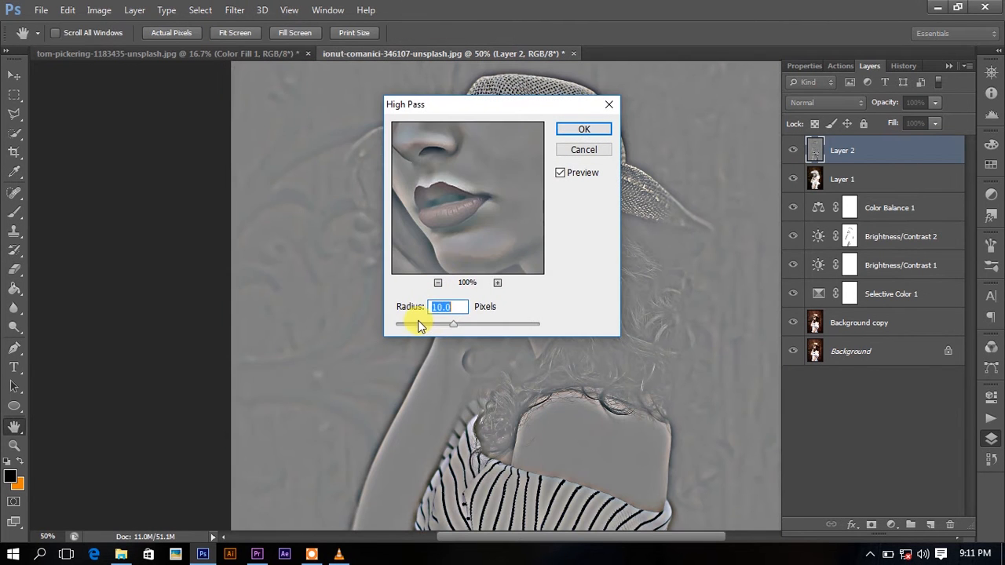
{"action": "left_click", "coordinate": [418, 324]}
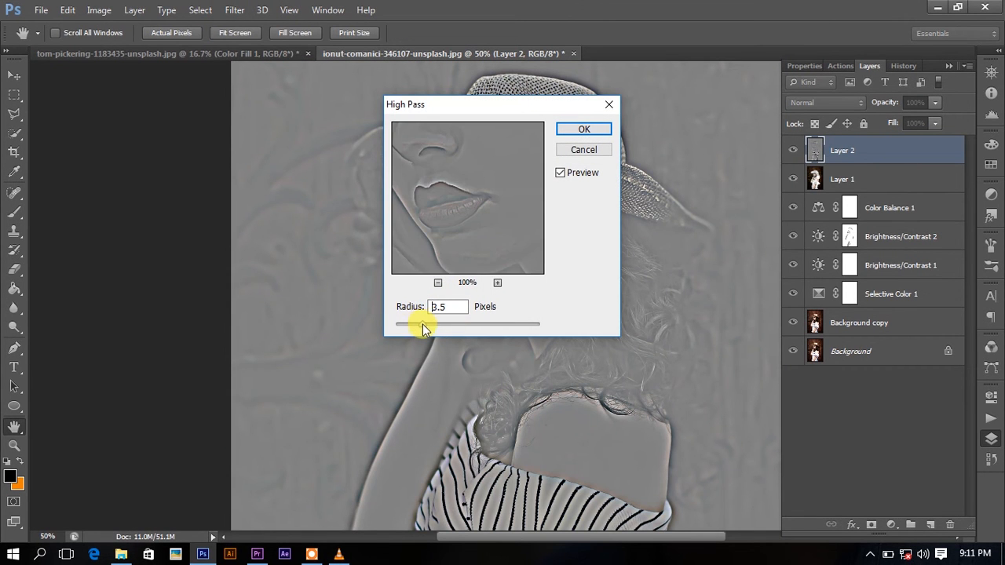
{"action": "left_click_drag", "start_coordinate": [424, 324], "coordinate": [430, 324]}
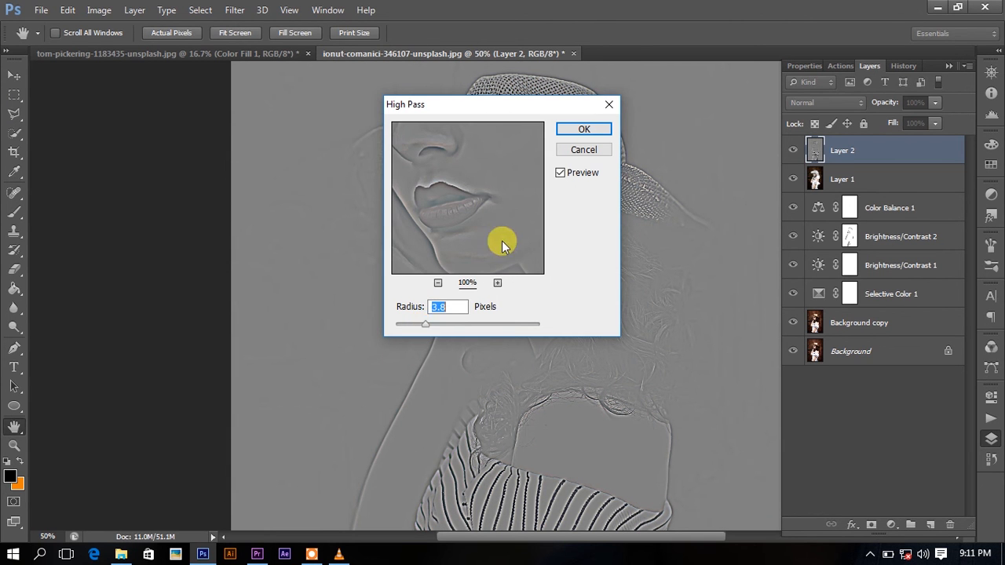
{"action": "left_click", "coordinate": [582, 130]}
Try the Overlay blend mode on the High Pass layer, and settle on Soft Light
{"action": "key", "text": "e"}
{"action": "left_click", "coordinate": [813, 102]}
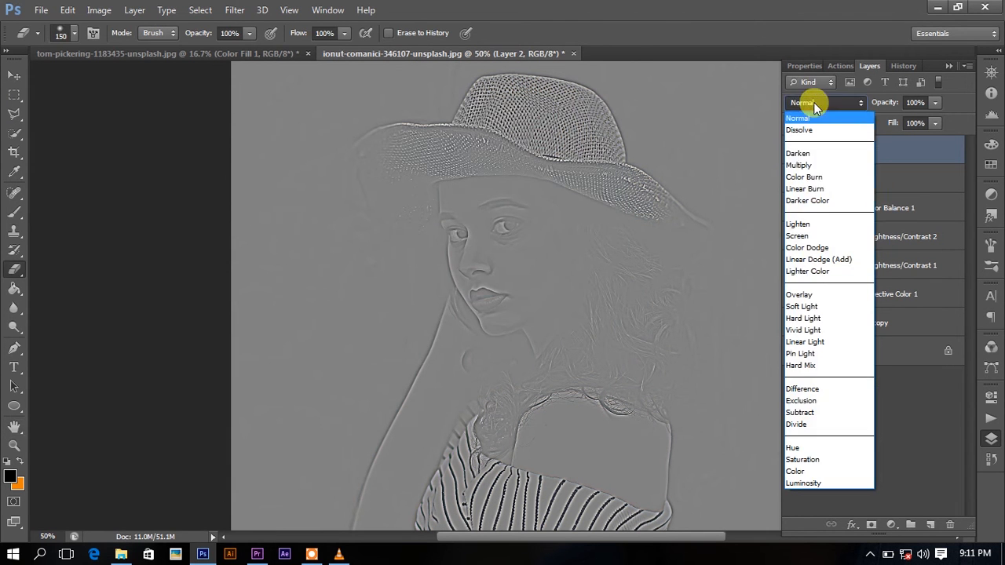
{"action": "left_click", "coordinate": [802, 285]}
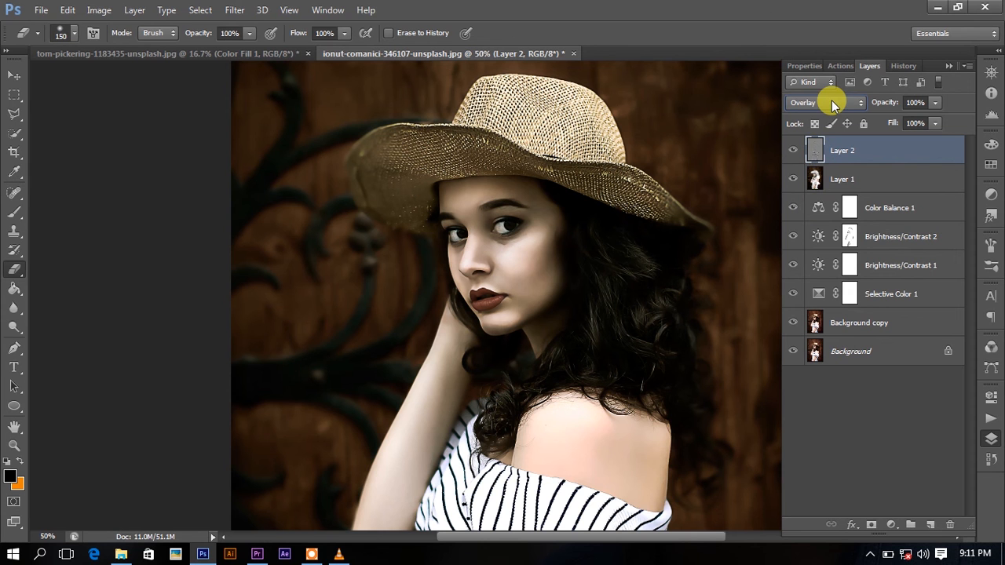
{"action": "scroll", "coordinate": [831, 100], "scroll_direction": "down", "scroll_amount": 1}
Compare the portrait with and without the sharpening layer, and inspect the result close up and as a whole
{"action": "left_click", "coordinate": [792, 150]}
{"action": "left_click", "coordinate": [792, 150]}
{"action": "key", "text": "ctrl+plus"}
{"action": "key", "text": "ctrl+plus"}
{"action": "key", "text": "ctrl+plus"}
{"action": "key", "text": "ctrl+minus"}
{"action": "key", "text": "ctrl+minus"}
{"action": "key", "text": "ctrl+minus"}
{"action": "key", "text": "ctrl+minus"}
{"action": "key", "text": "ctrl+minus"}
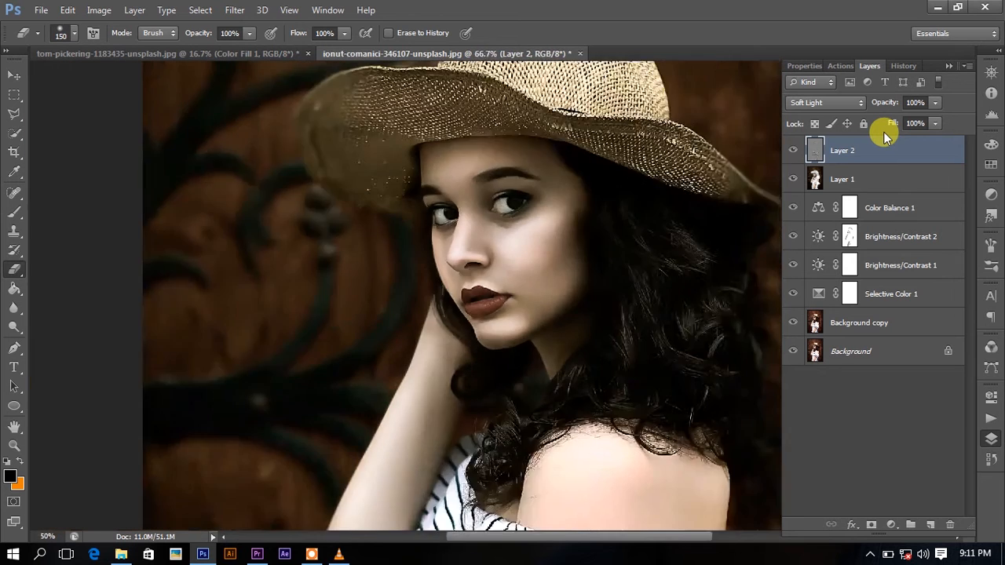
{"action": "left_click", "coordinate": [13, 73]}
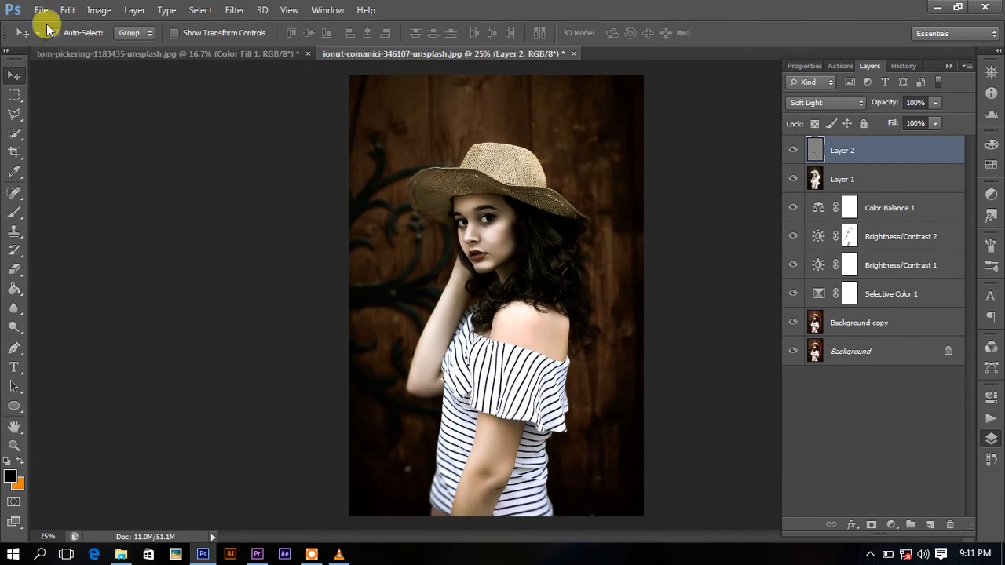
{"action": "left_click", "coordinate": [939, 8]}
{"action": "right_click", "coordinate": [684, 157]}
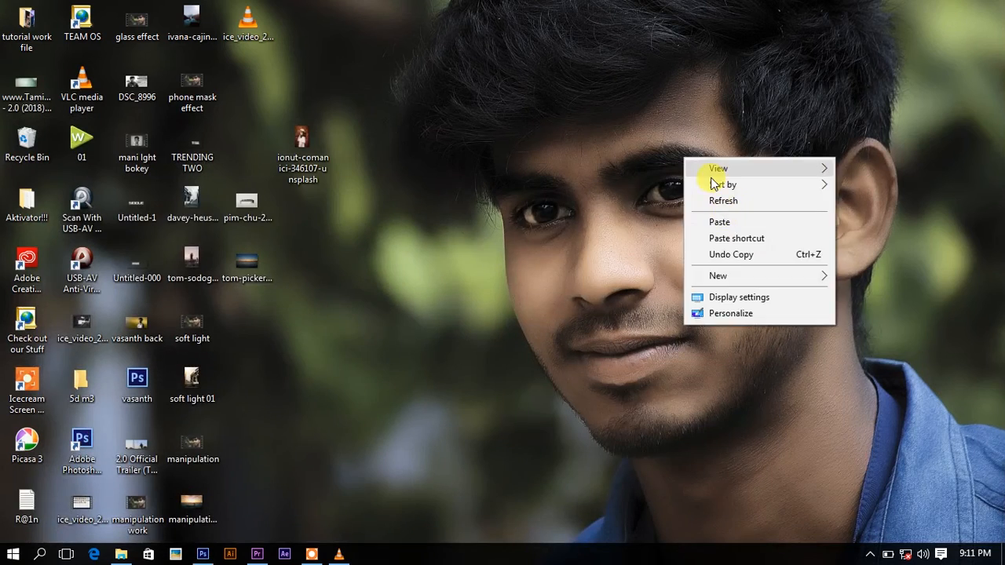
{"action": "left_click", "coordinate": [718, 200]}
{"action": "right_click", "coordinate": [326, 224]}
{"action": "left_click", "coordinate": [369, 267]}
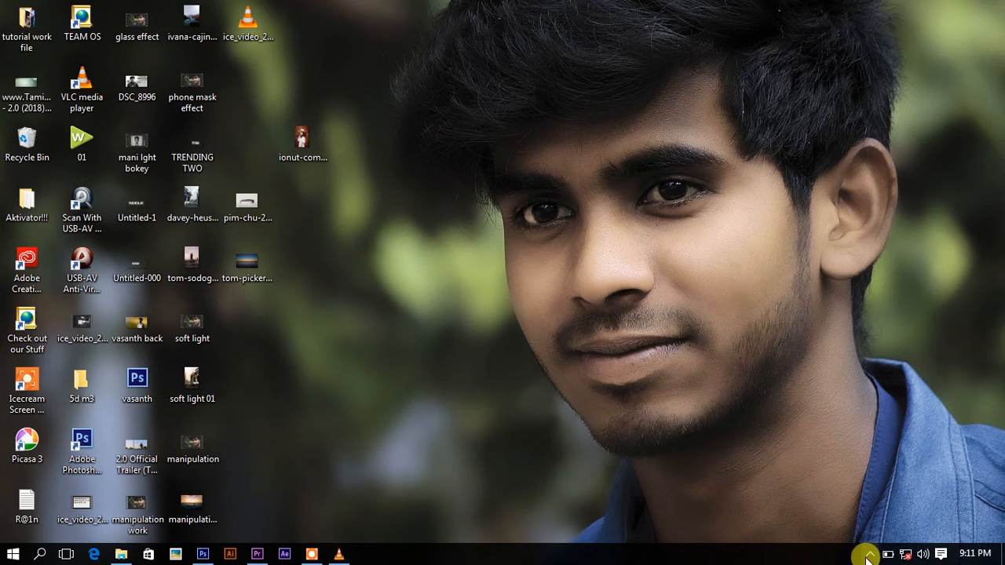
{"action": "left_click", "coordinate": [868, 555]}
{"action": "left_click", "coordinate": [849, 527]}
{"action": "left_click", "coordinate": [592, 526]}
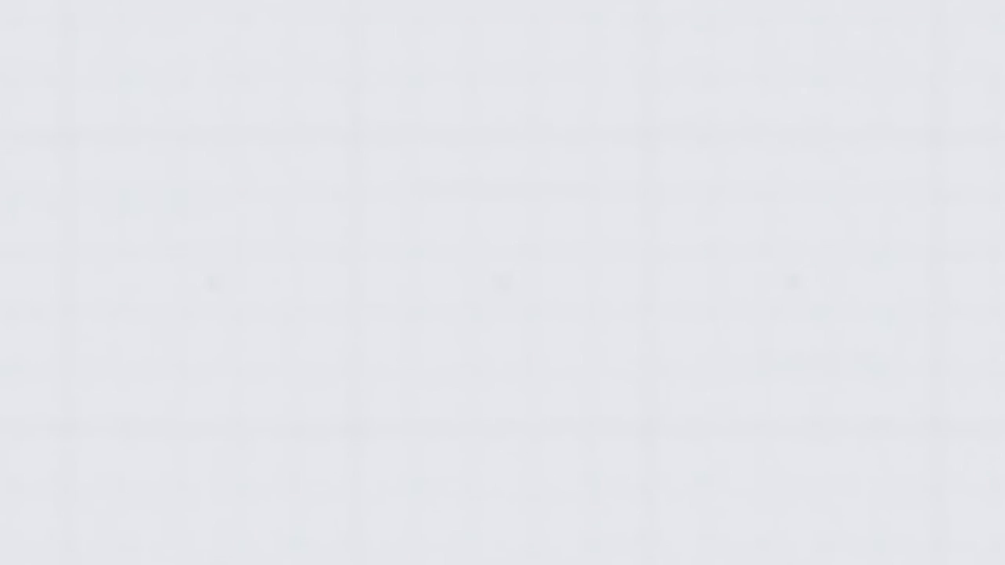